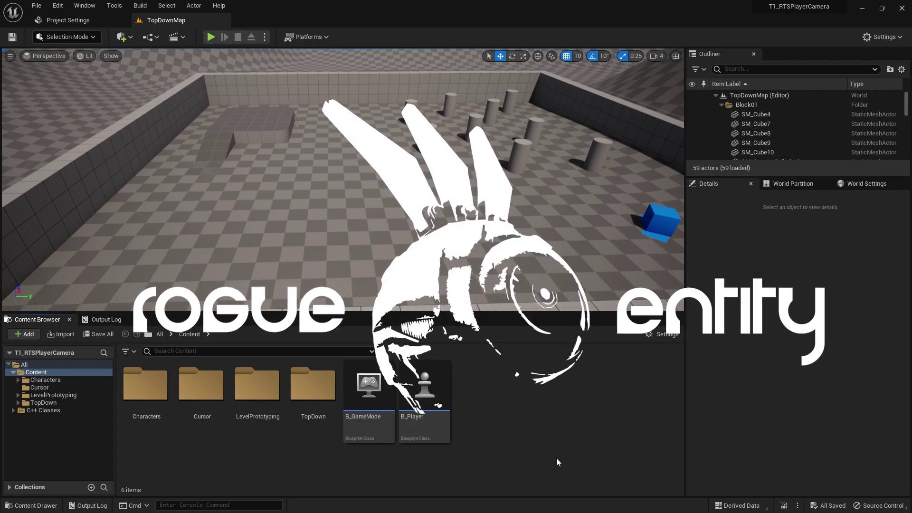
Create a new folder named Materials in the Content Browser
{"action": "right_click", "coordinate": [518, 415]}
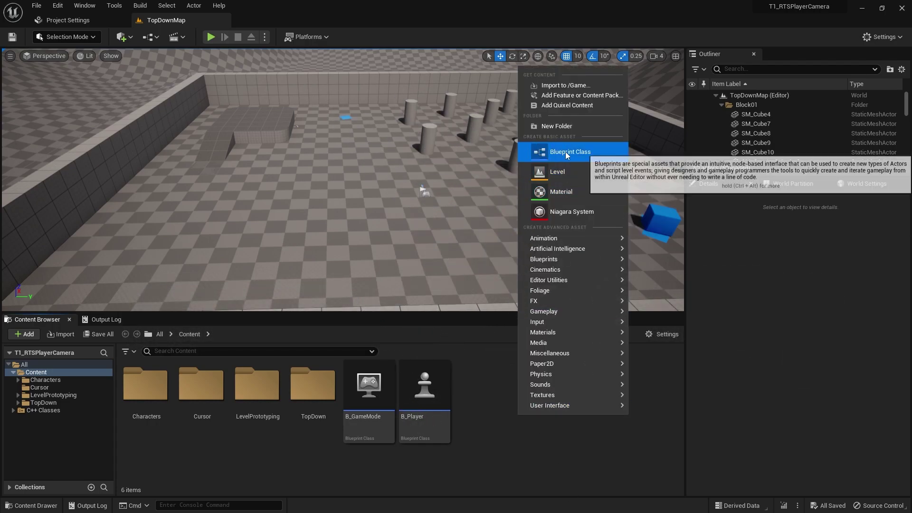
{"action": "left_click", "coordinate": [569, 126]}
{"action": "type", "text": "Materials"}
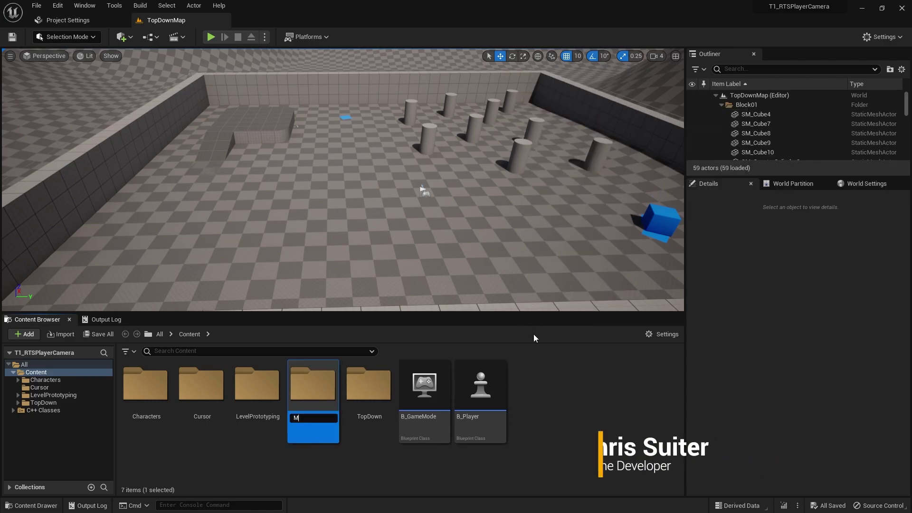
{"action": "key", "text": "Return"}
{"action": "key", "text": "Return"}
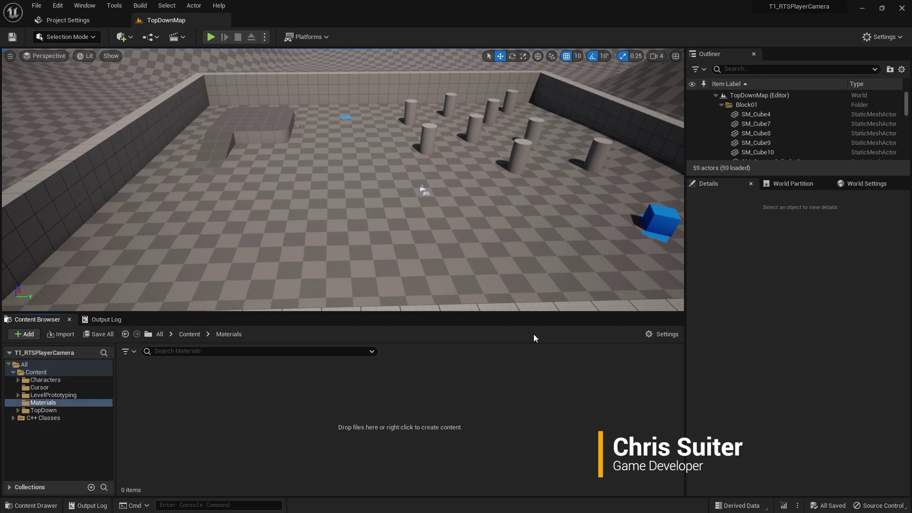
Inside Materials, add a new material named M_BorderDecal
{"action": "right_click", "coordinate": [205, 398]}
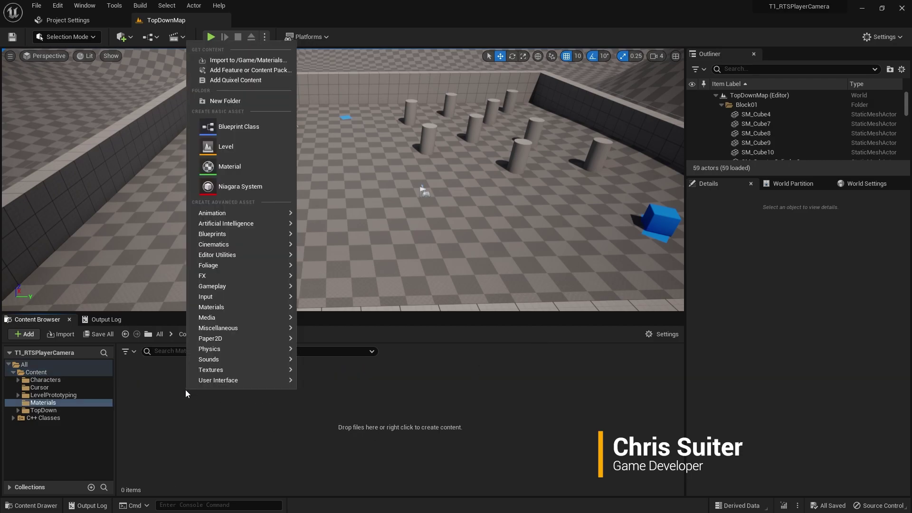
{"action": "left_click", "coordinate": [240, 151]}
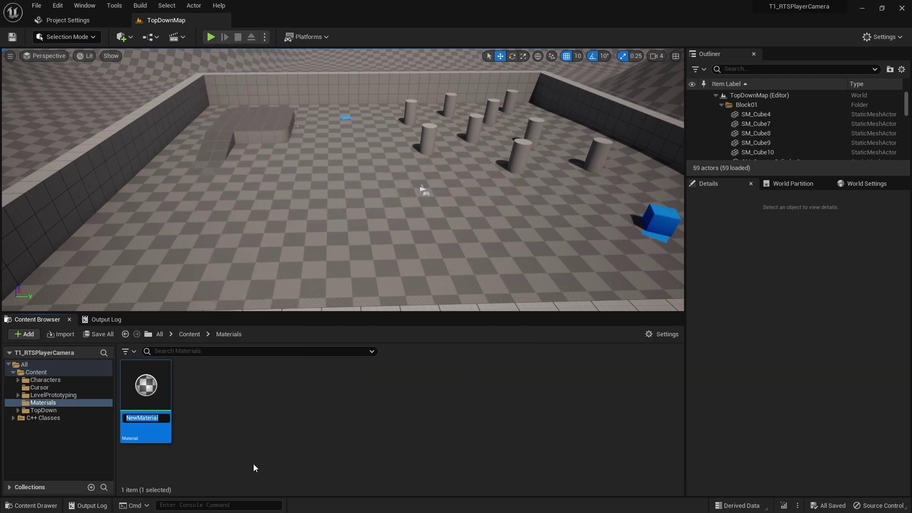
{"action": "type", "text": "M_BorderDecal"}
{"action": "key", "text": "Return"}
{"action": "key", "text": "Return"}
Set Material Domain to Deferred Decal and Blend Mode to Translucent
{"action": "mouse_move", "coordinate": [513, 149]}
{"action": "right_mouse_down"}
{"action": "mouse_move", "coordinate": [630, 150]}
{"action": "mouse_move", "coordinate": [483, 155]}
{"action": "mouse_move", "coordinate": [515, 144]}
{"action": "mouse_move", "coordinate": [525, 157]}
{"action": "right_mouse_up"}
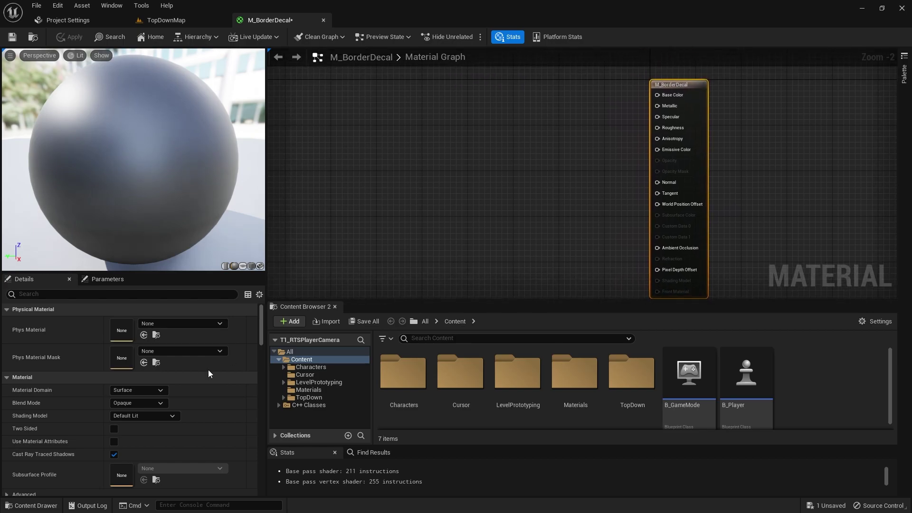
{"action": "left_click", "coordinate": [141, 392]}
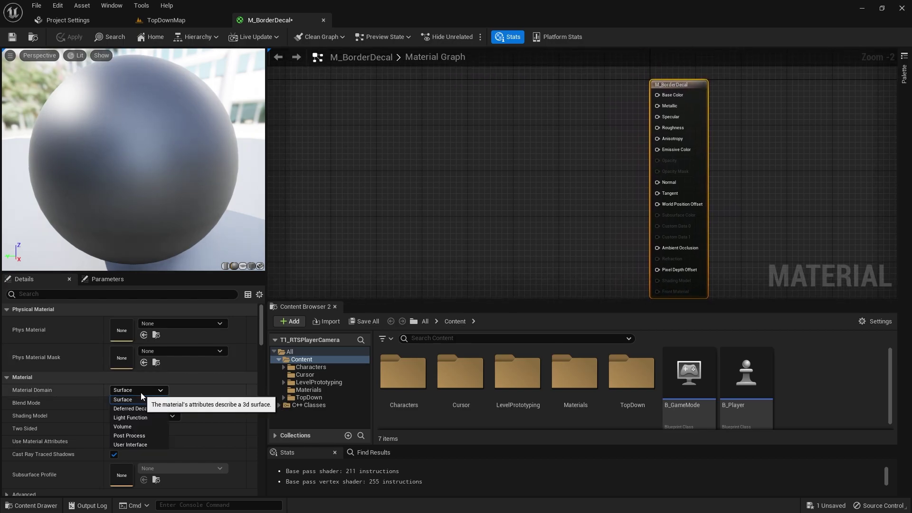
{"action": "left_click", "coordinate": [150, 409]}
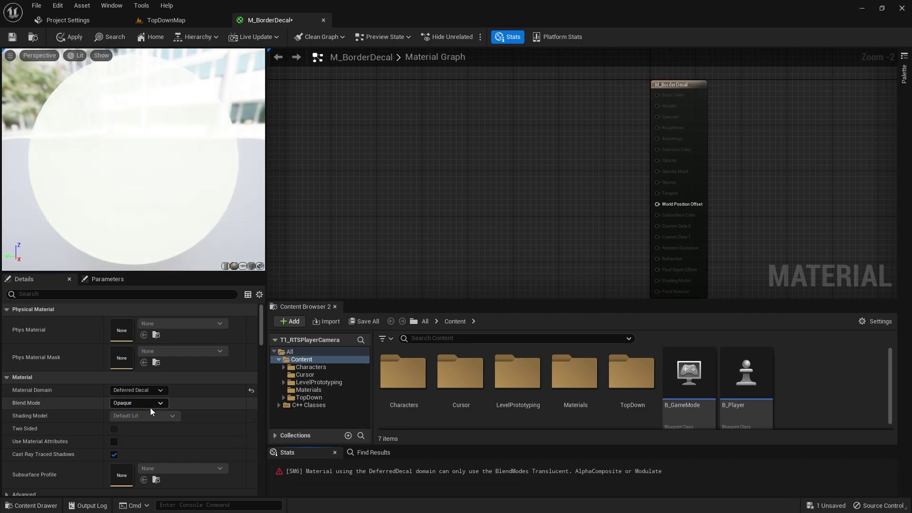
{"action": "left_click", "coordinate": [147, 402]}
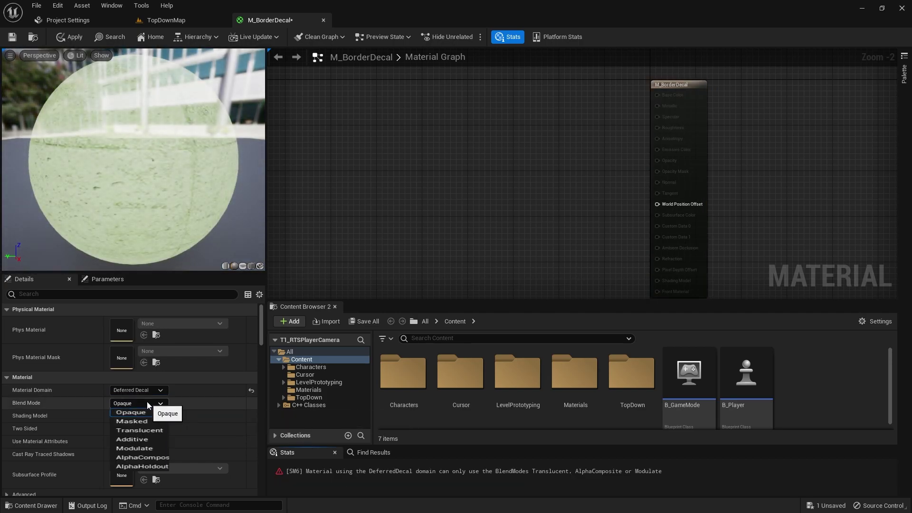
{"action": "left_click", "coordinate": [144, 429]}
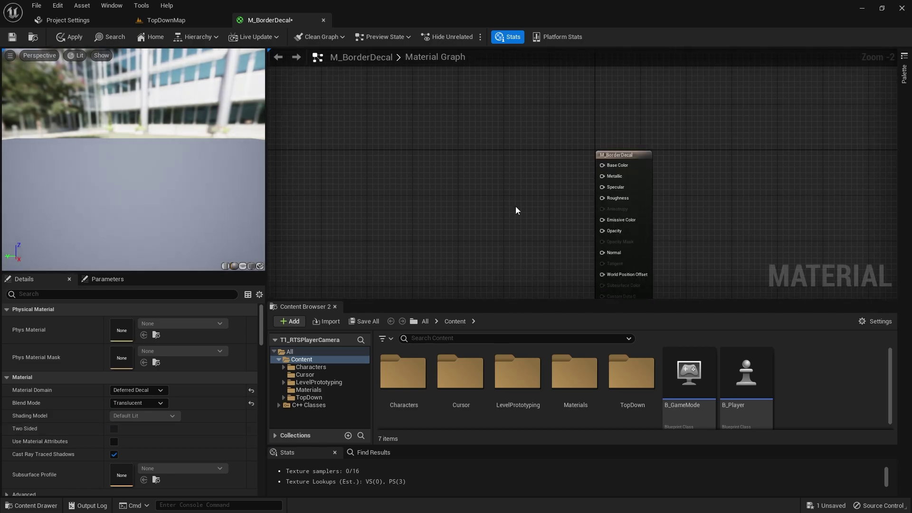
Add a Constant3Vector and convert it to a vector parameter named Color
{"action": "left_click", "coordinate": [499, 157]}
{"action": "left_click_drag", "start_coordinate": [528, 163], "coordinate": [476, 155]}
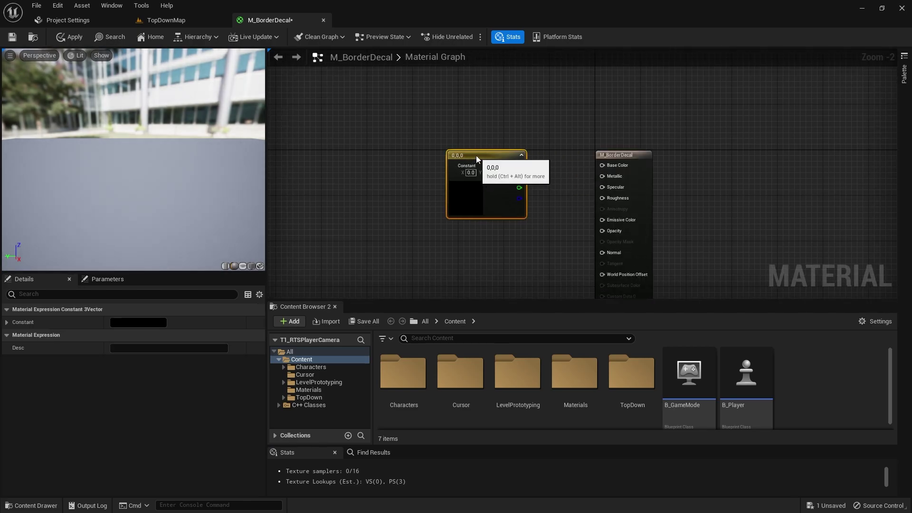
{"action": "right_click", "coordinate": [475, 156]}
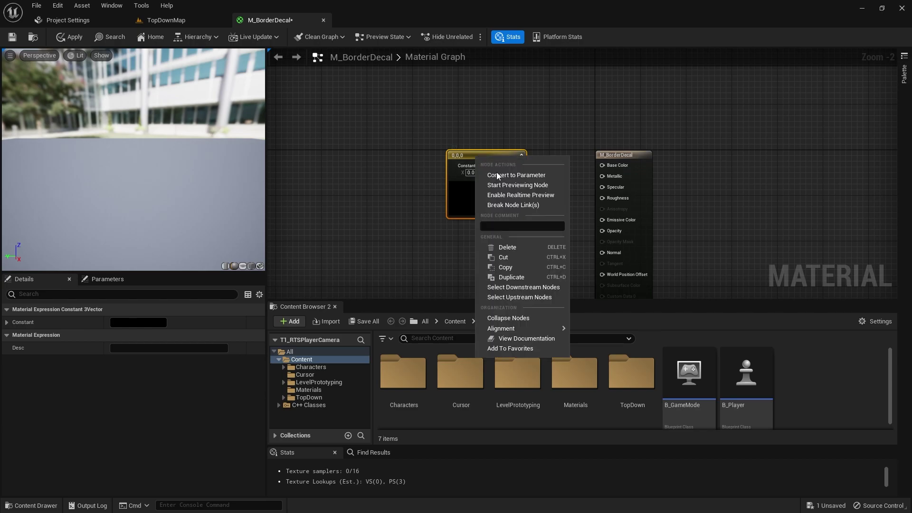
{"action": "left_click", "coordinate": [502, 177]}
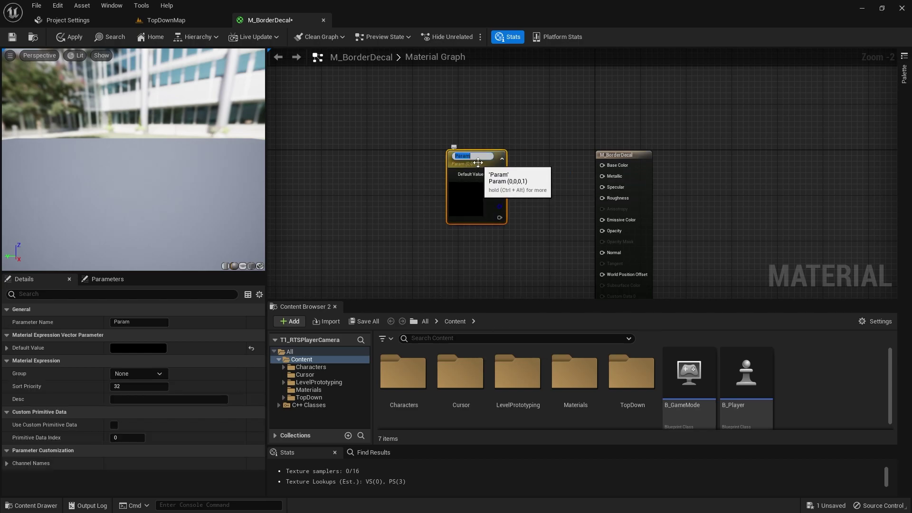
{"action": "type", "text": "Color"}
{"action": "key", "text": "Return"}
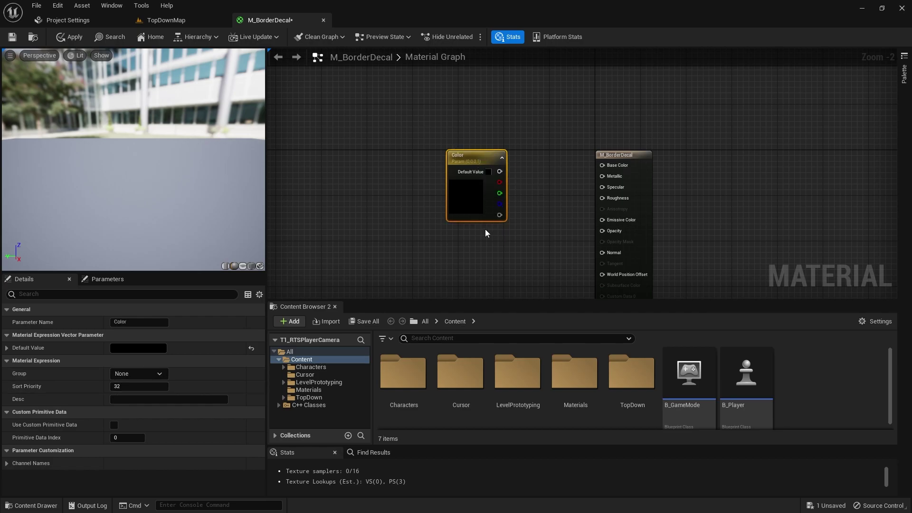
Set the Color parameter to pure white and wire it into Base Color
{"action": "double_click", "coordinate": [465, 194]}
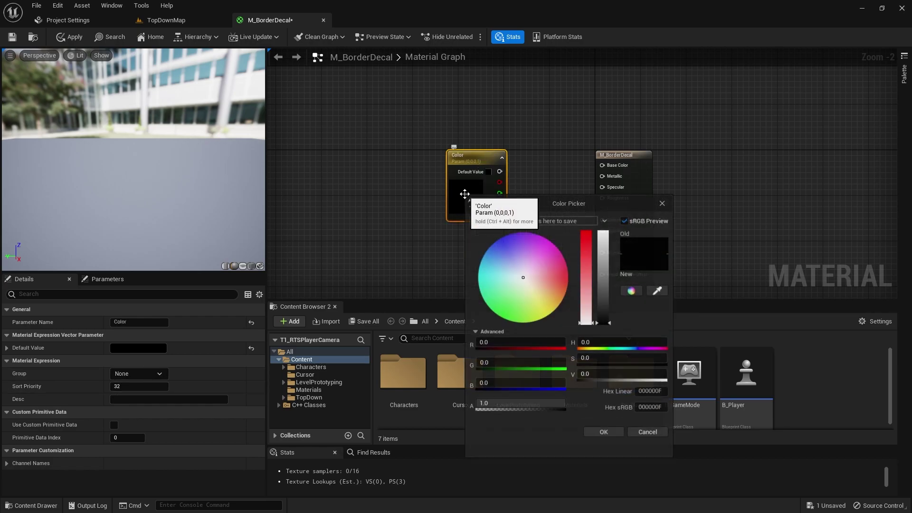
{"action": "left_click_drag", "start_coordinate": [603, 321], "coordinate": [606, 231]}
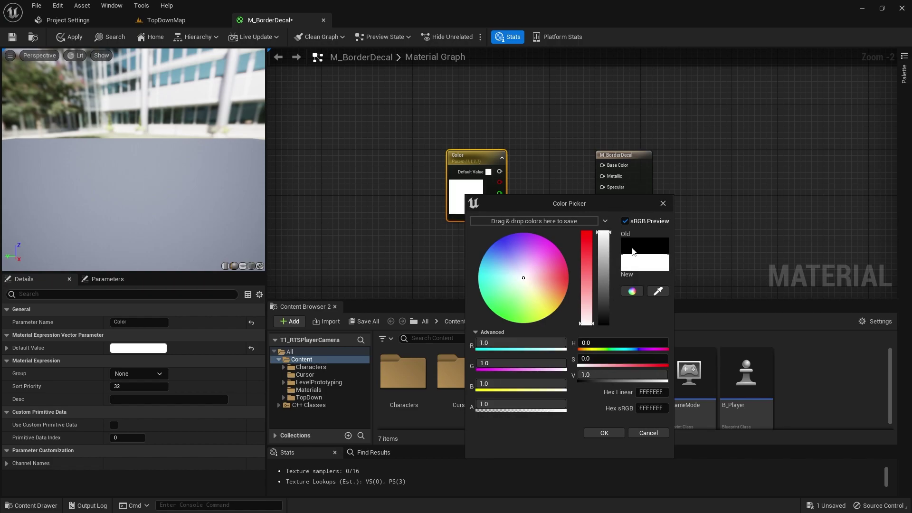
{"action": "left_click", "coordinate": [605, 433]}
{"action": "left_click_drag", "start_coordinate": [500, 171], "coordinate": [603, 169]}
{"action": "left_click_drag", "start_coordinate": [477, 159], "coordinate": [545, 114]}
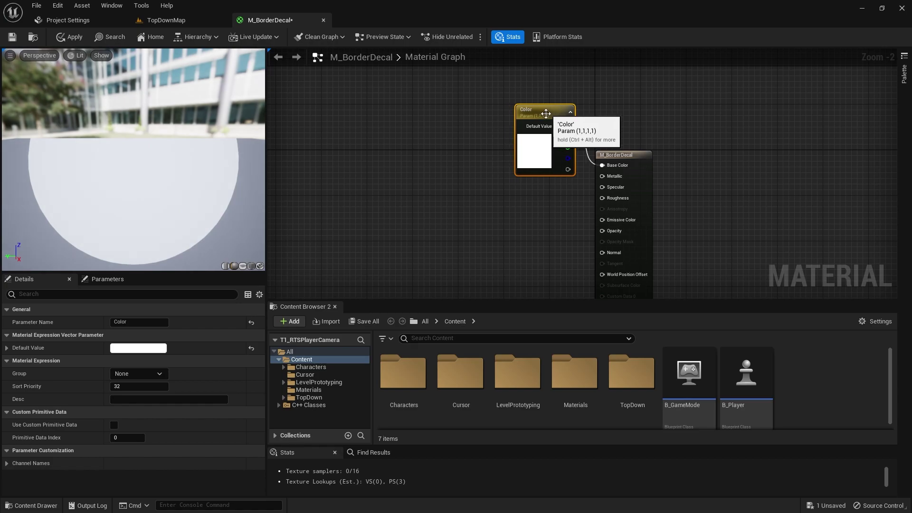
{"action": "right_click_drag", "start_coordinate": [437, 178], "coordinate": [712, 130]}
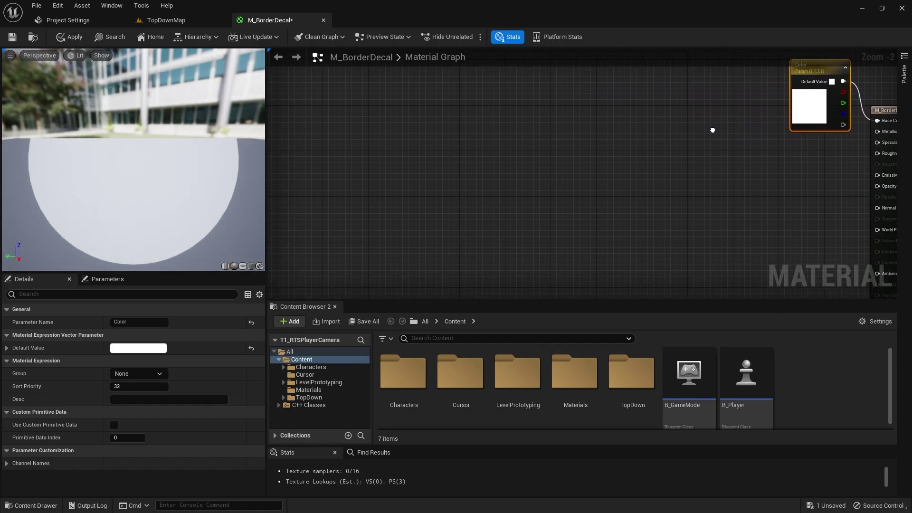
Add a TextureCoordinate node to the material graph
{"action": "right_click", "coordinate": [331, 152]}
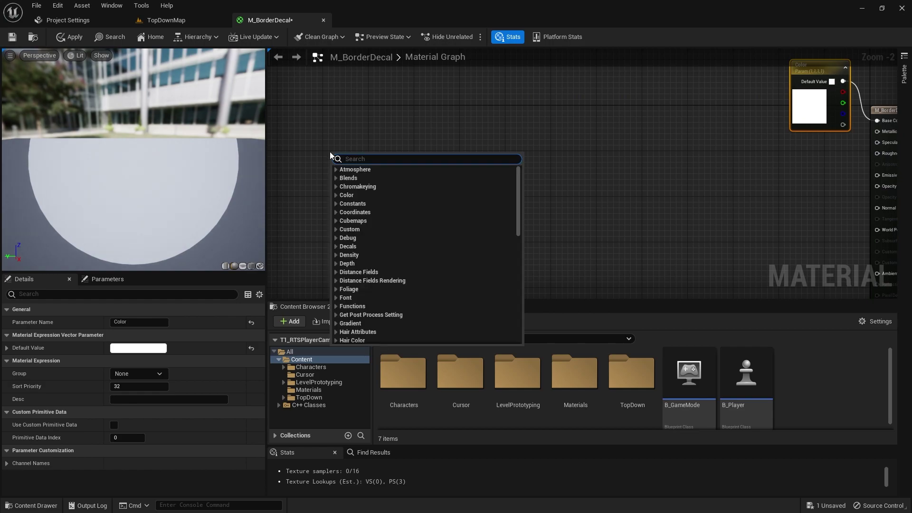
{"action": "type", "text": "texturec"}
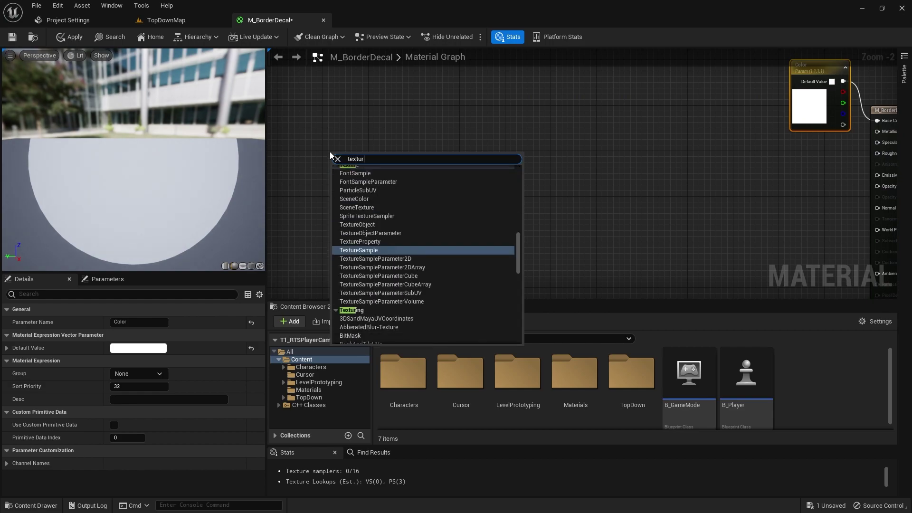
{"action": "left_click", "coordinate": [372, 196]}
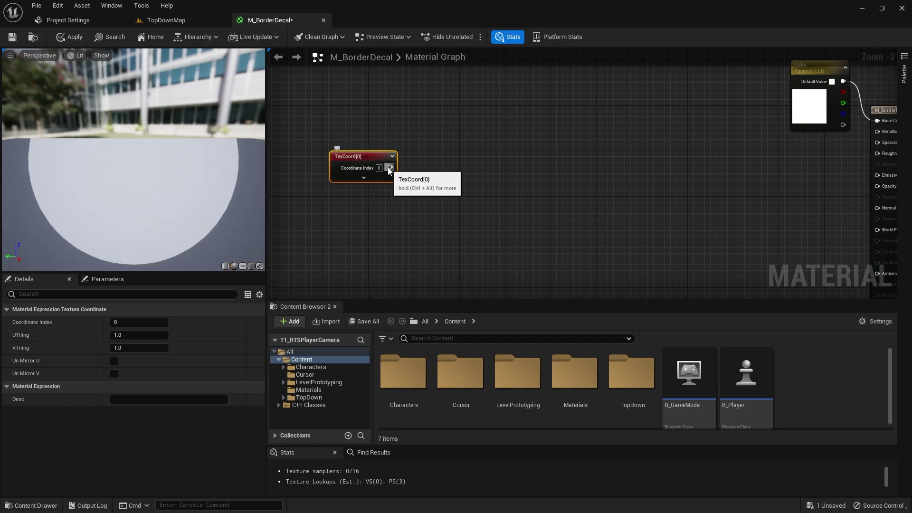
{"action": "right_click_drag", "start_coordinate": [388, 171], "coordinate": [402, 226]}
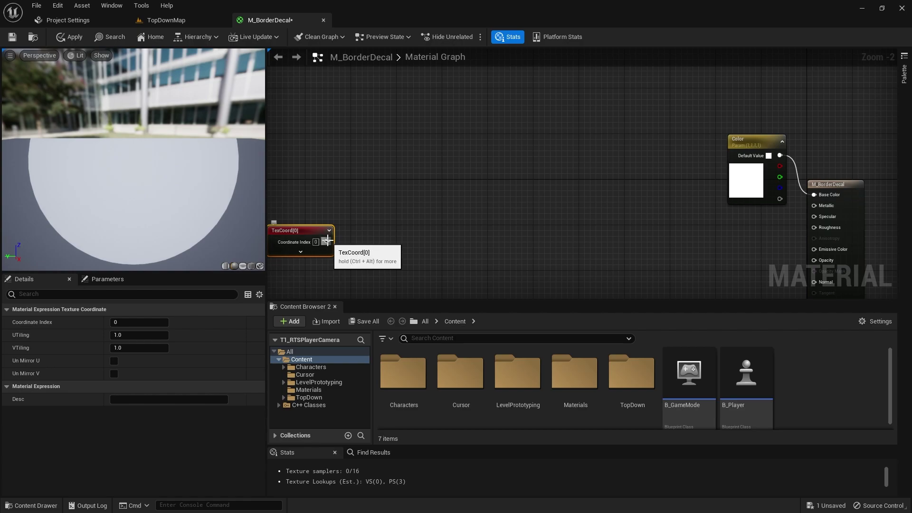
Add a ComponentMask fed by TexCoord that keeps only the R channel
{"action": "left_click_drag", "start_coordinate": [328, 241], "coordinate": [377, 172]}
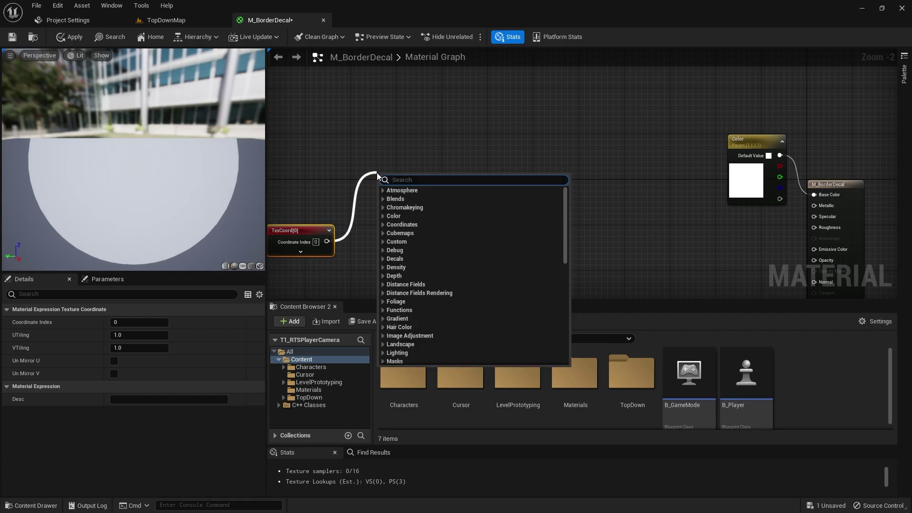
{"action": "type", "text": "mas"}
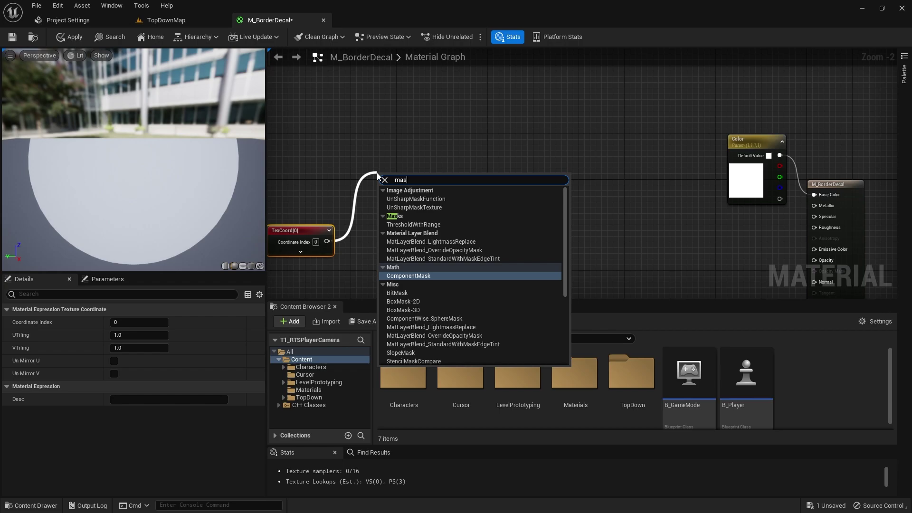
{"action": "key", "text": "Return"}
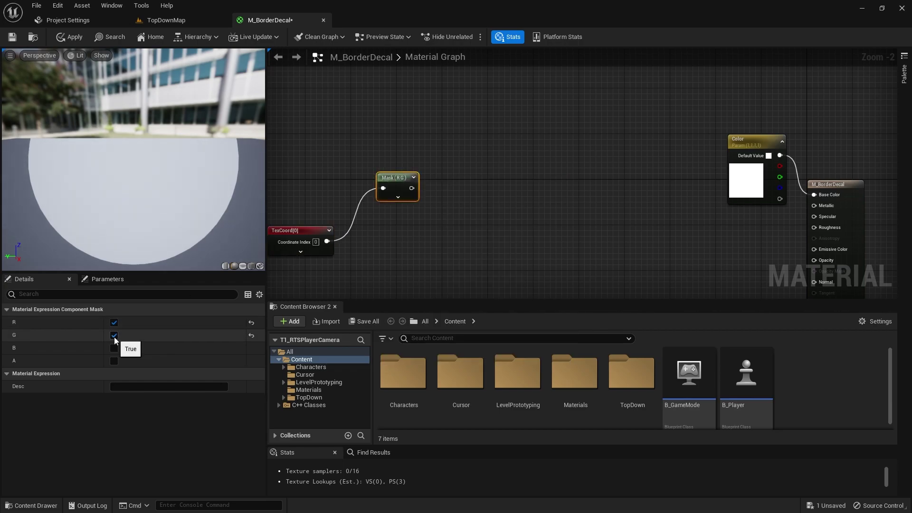
{"action": "left_click", "coordinate": [114, 336]}
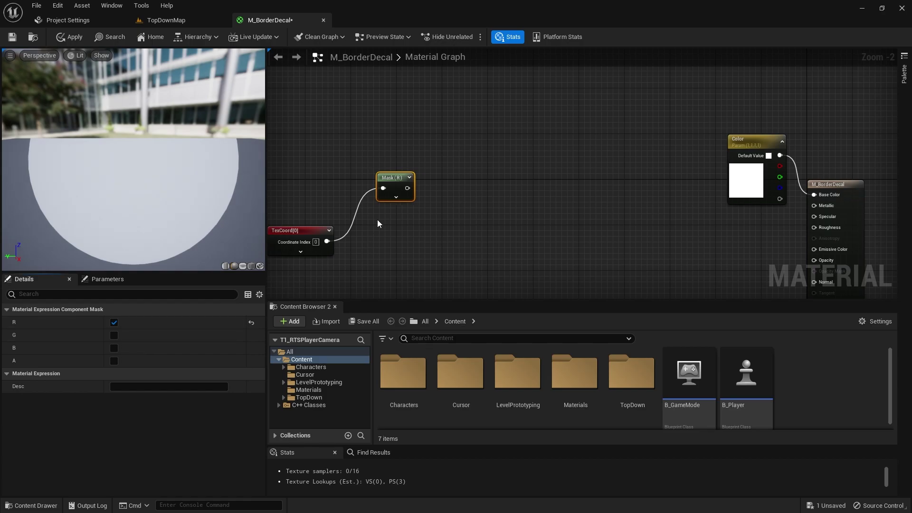
Duplicate the mask, set the copy to G only, and feed TexCoord into it
{"action": "mouse_move", "coordinate": [390, 178]}
{"action": "right_mouse_down"}
{"action": "mouse_move", "coordinate": [397, 187]}
{"action": "mouse_move", "coordinate": [380, 178]}
{"action": "right_mouse_up"}
{"action": "left_click", "coordinate": [381, 178]}
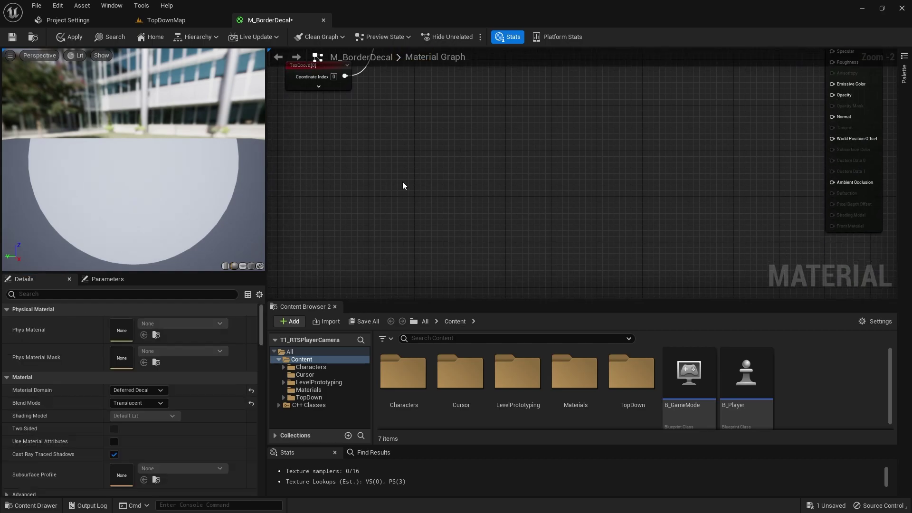
{"action": "right_click_drag", "start_coordinate": [426, 147], "coordinate": [423, 248]}
{"action": "left_click", "coordinate": [420, 138]}
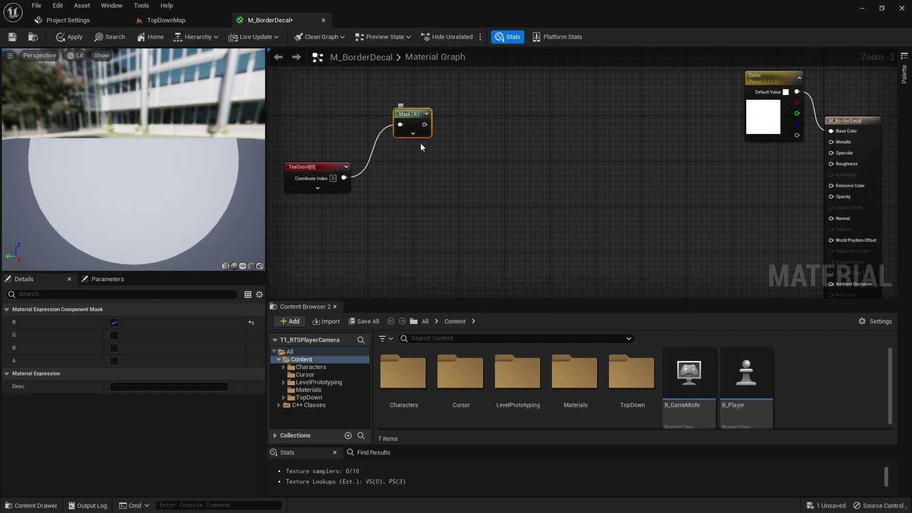
{"action": "key", "text": "ctrl+d"}
{"action": "left_click_drag", "start_coordinate": [430, 143], "coordinate": [402, 246]}
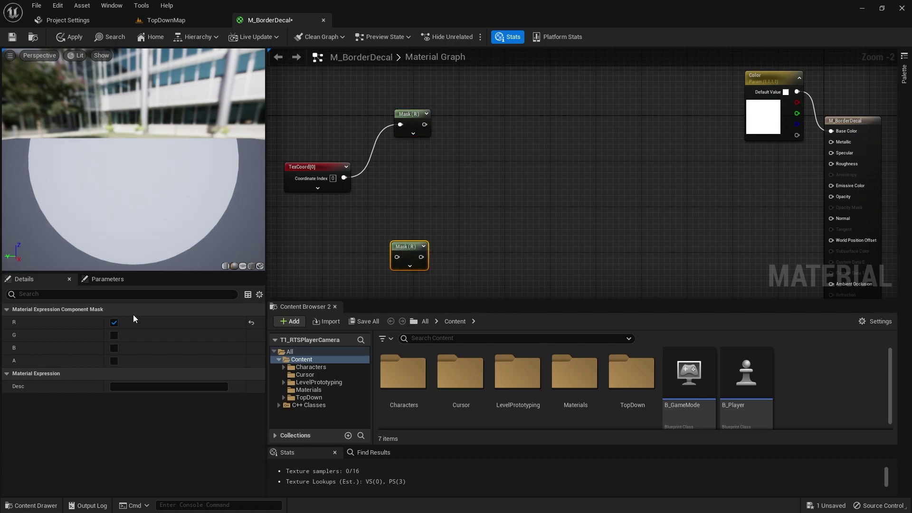
{"action": "left_click", "coordinate": [115, 336]}
{"action": "left_click", "coordinate": [114, 323]}
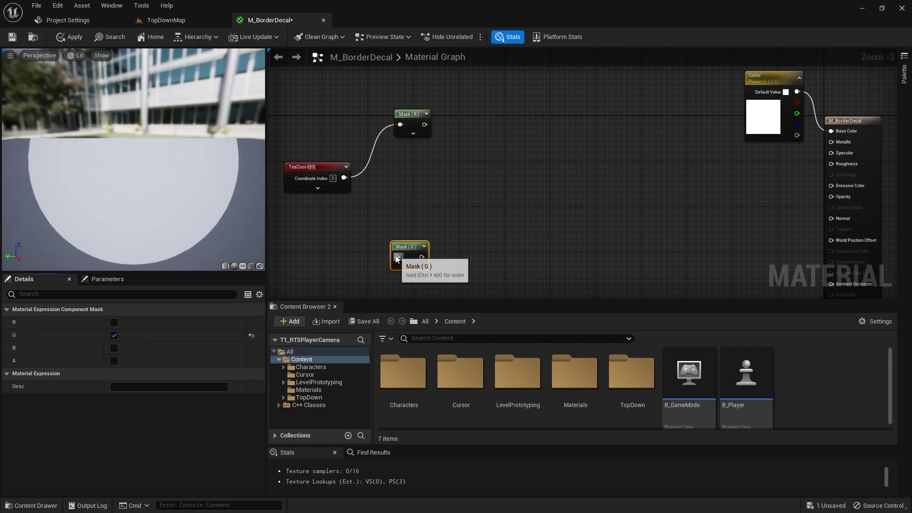
{"action": "left_click_drag", "start_coordinate": [397, 257], "coordinate": [344, 178]}
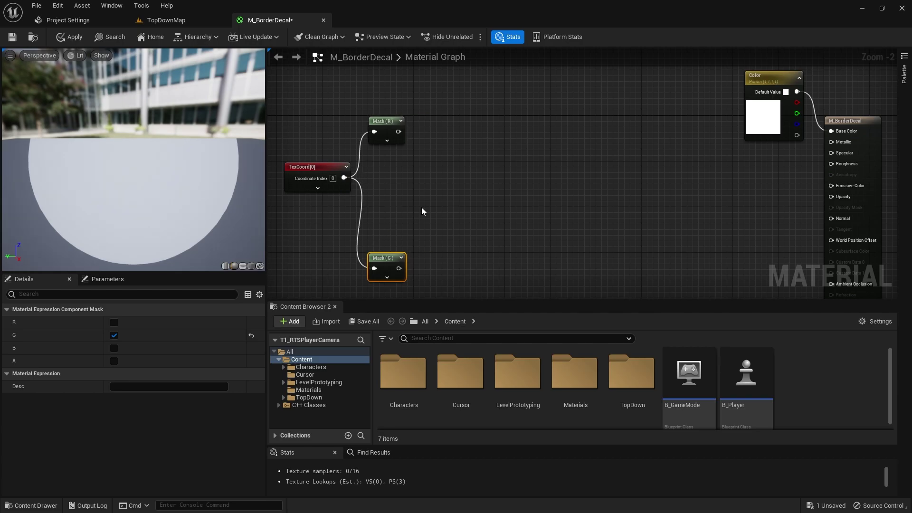
Add two Multiply nodes, wiring Mask (R) into one and Mask (G) into the other
{"action": "left_click", "coordinate": [429, 122]}
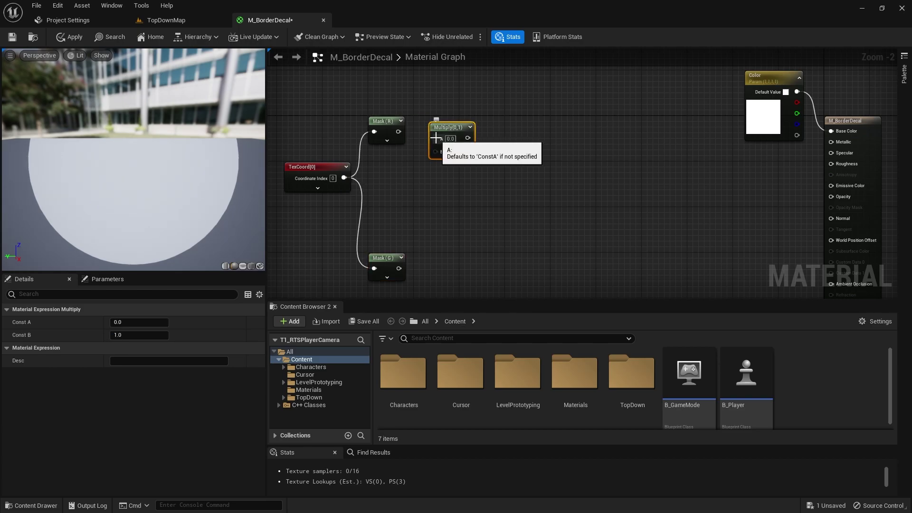
{"action": "left_click_drag", "start_coordinate": [435, 138], "coordinate": [469, 122]}
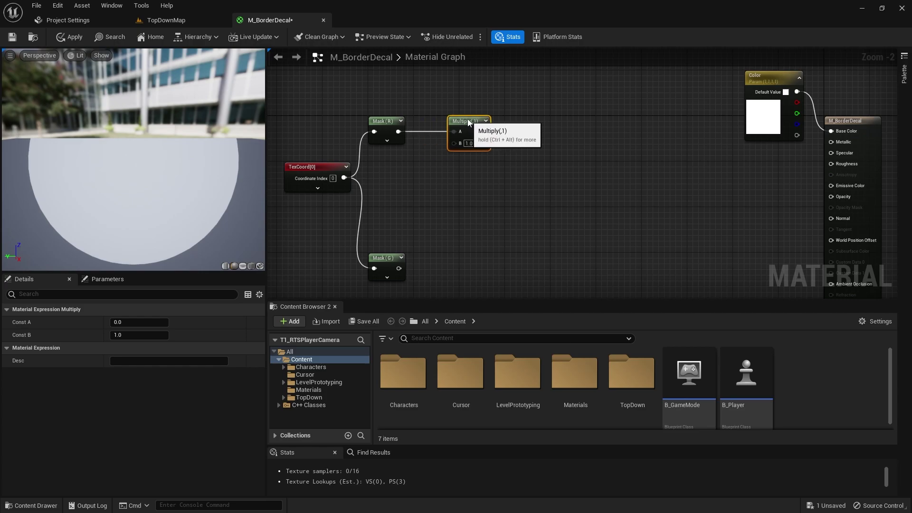
{"action": "left_click", "coordinate": [464, 250]}
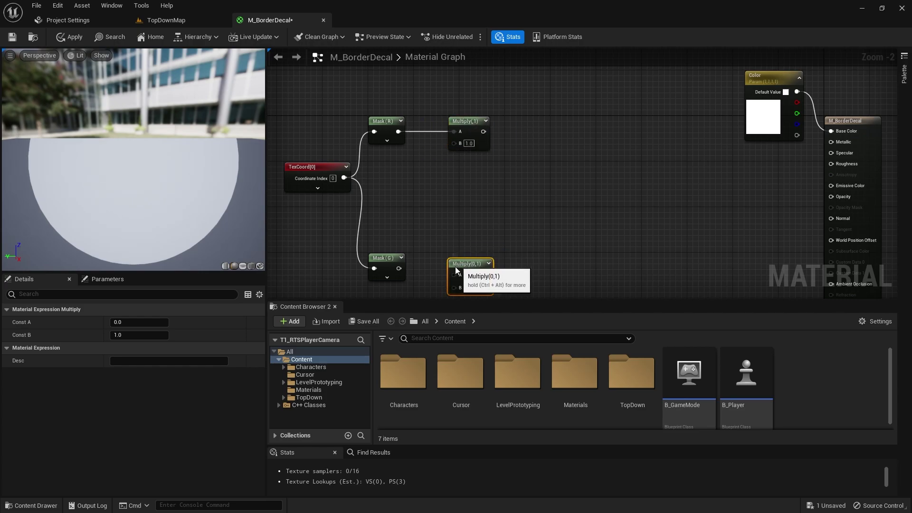
{"action": "left_click_drag", "start_coordinate": [465, 250], "coordinate": [469, 256]}
{"action": "left_click_drag", "start_coordinate": [466, 121], "coordinate": [479, 121]}
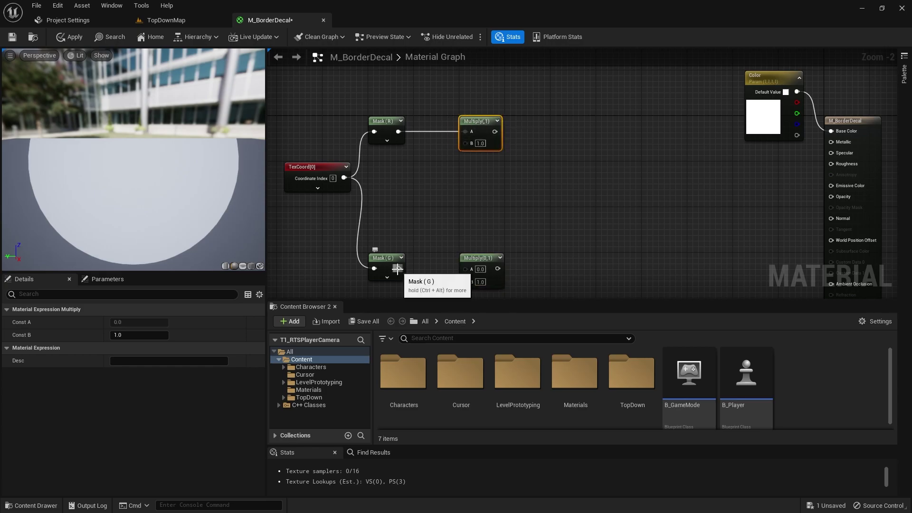
{"action": "left_click_drag", "start_coordinate": [398, 269], "coordinate": [468, 269]}
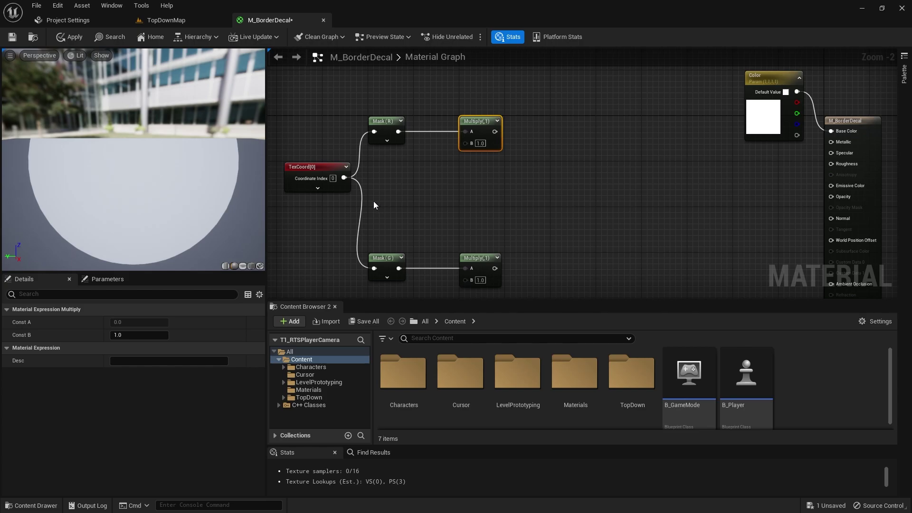
Add a scalar parameter named Scale and a duplicate renamed Size
{"action": "left_click", "coordinate": [391, 167]}
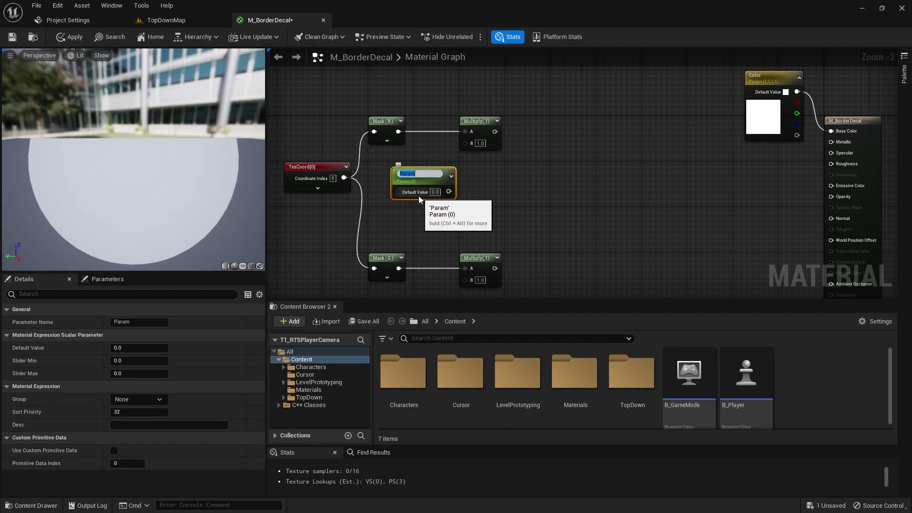
{"action": "type", "text": "Scale"}
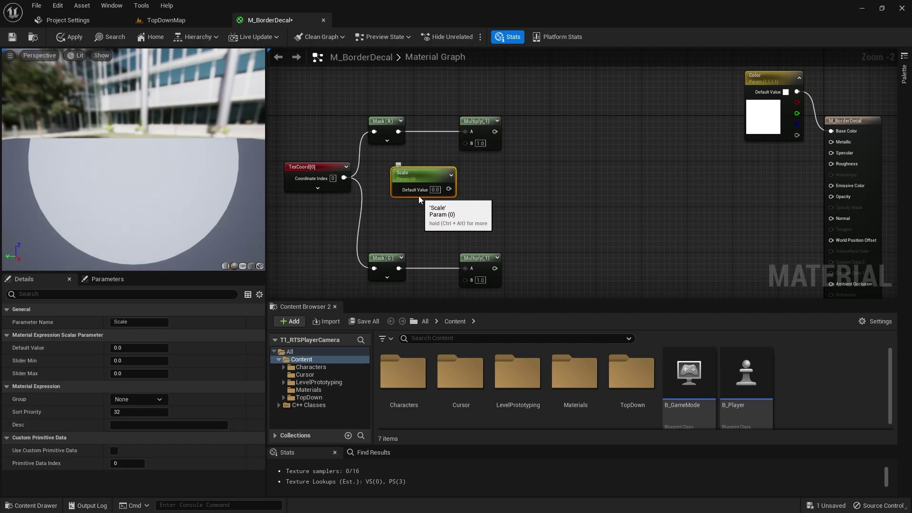
{"action": "key", "text": "Return"}
{"action": "key", "text": "ctrl+d"}
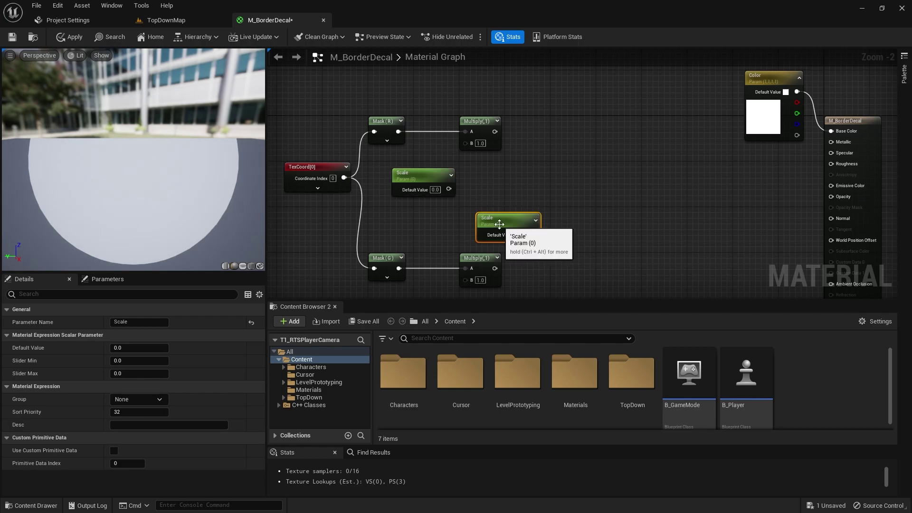
{"action": "left_click", "coordinate": [142, 322]}
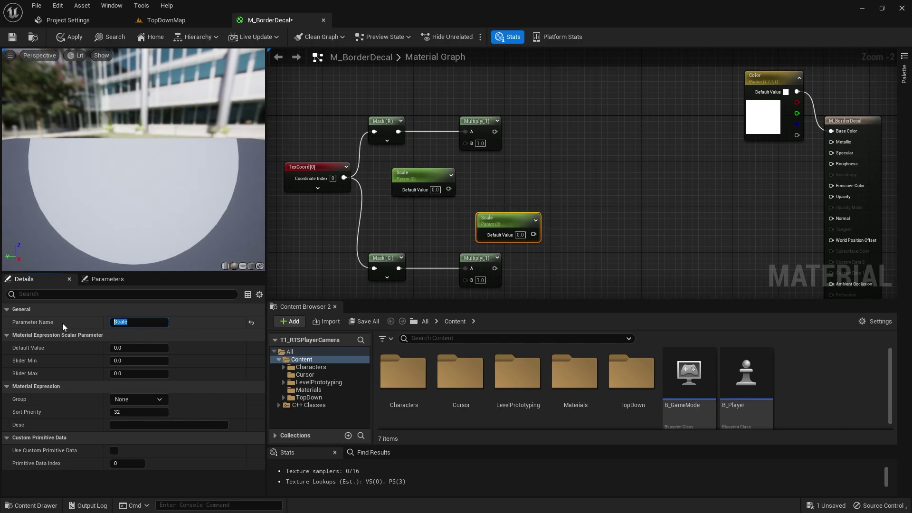
{"action": "type", "text": "Size"}
{"action": "key", "text": "Return"}
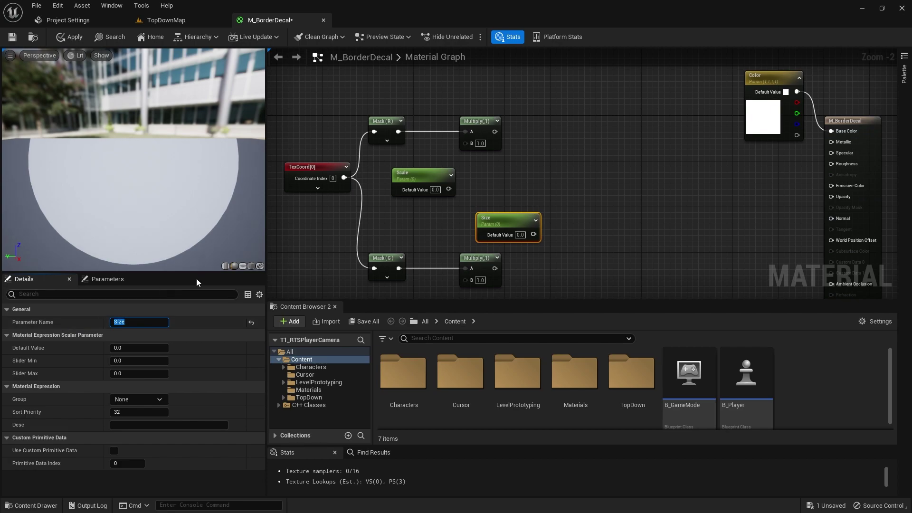
Duplicate again as LineWidth and stack Scale, Size and LineWidth beside the masks
{"action": "key", "text": "ctrl+d"}
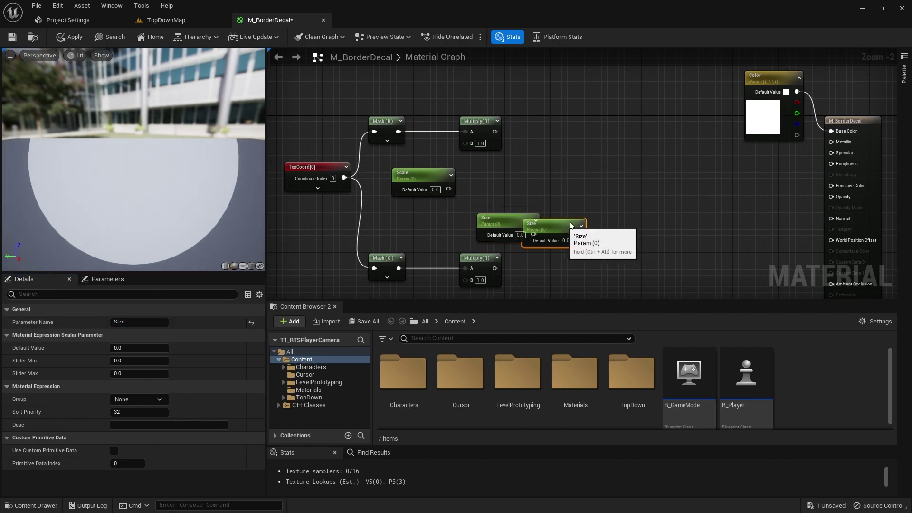
{"action": "left_click_drag", "start_coordinate": [556, 236], "coordinate": [602, 202]}
{"action": "left_click", "coordinate": [602, 202]}
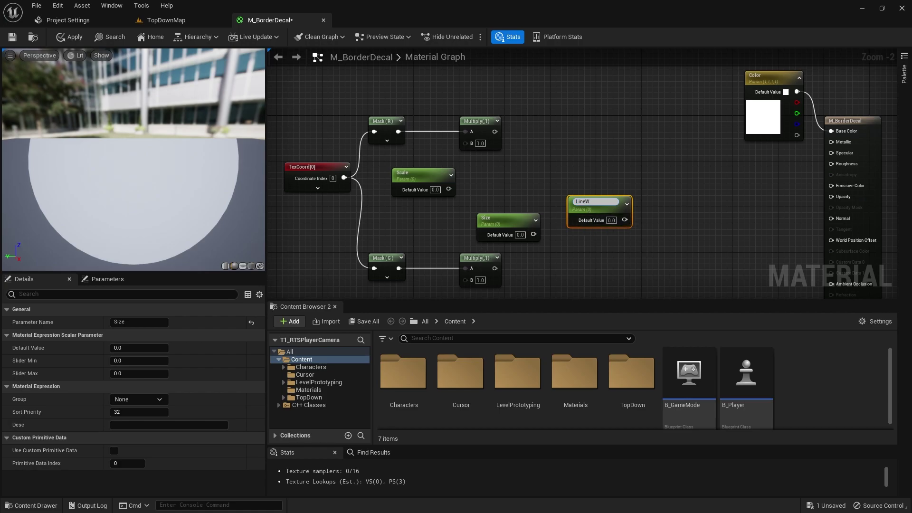
{"action": "type", "text": "LineWidth"}
{"action": "key", "text": "Return"}
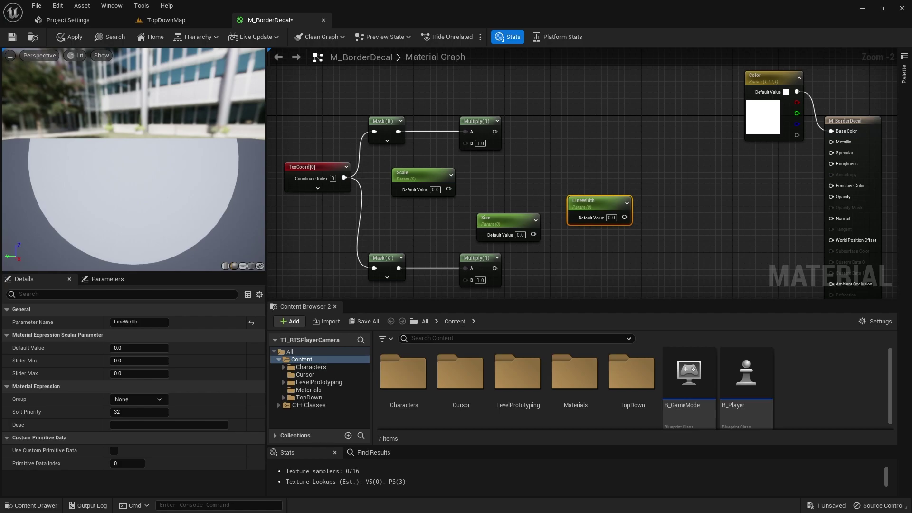
{"action": "left_click_drag", "start_coordinate": [435, 175], "coordinate": [412, 156]}
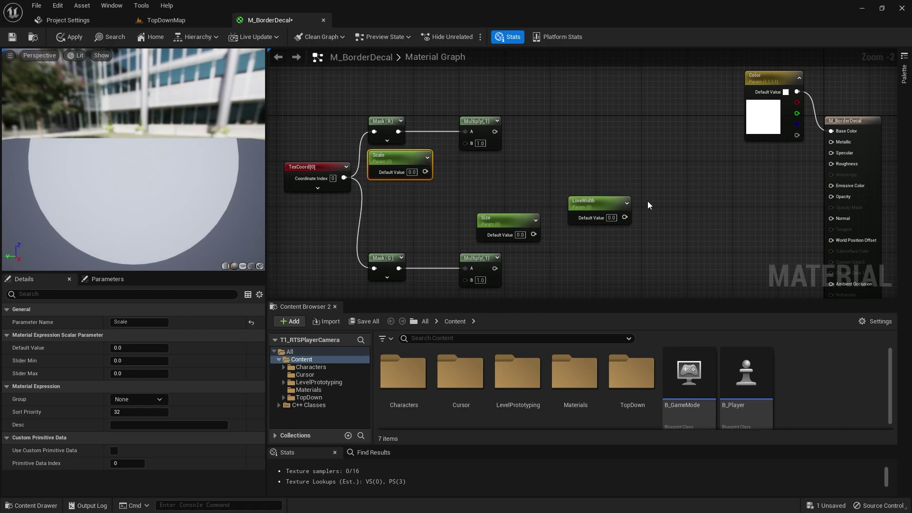
{"action": "left_click_drag", "start_coordinate": [588, 200], "coordinate": [388, 224]}
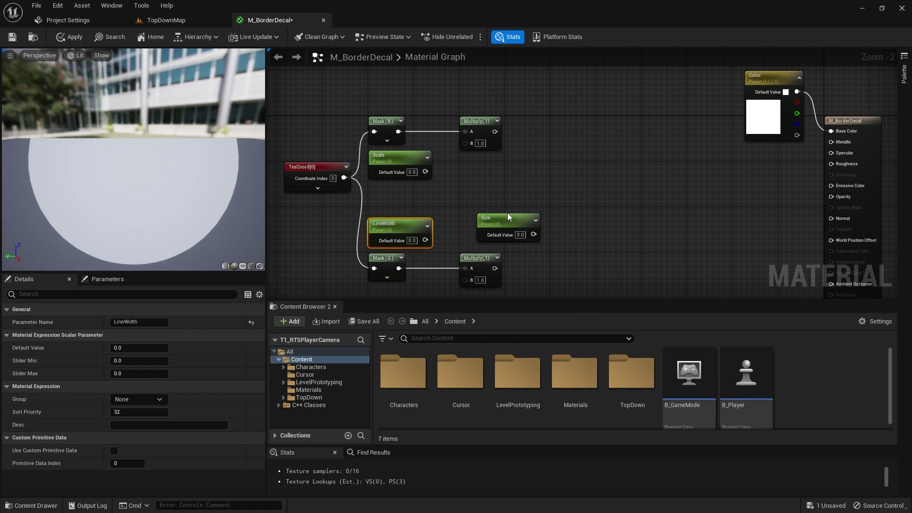
{"action": "left_click_drag", "start_coordinate": [489, 218], "coordinate": [400, 192]}
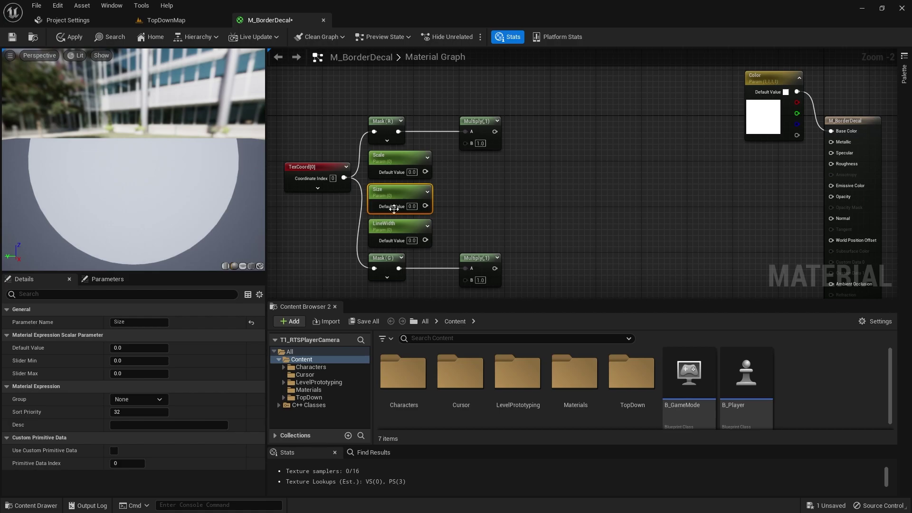
Set the default value of Scale, Size and LineWidth to 1.0
{"action": "left_click", "coordinate": [397, 160]}
{"action": "left_click", "coordinate": [397, 227], "text": "ctrl"}
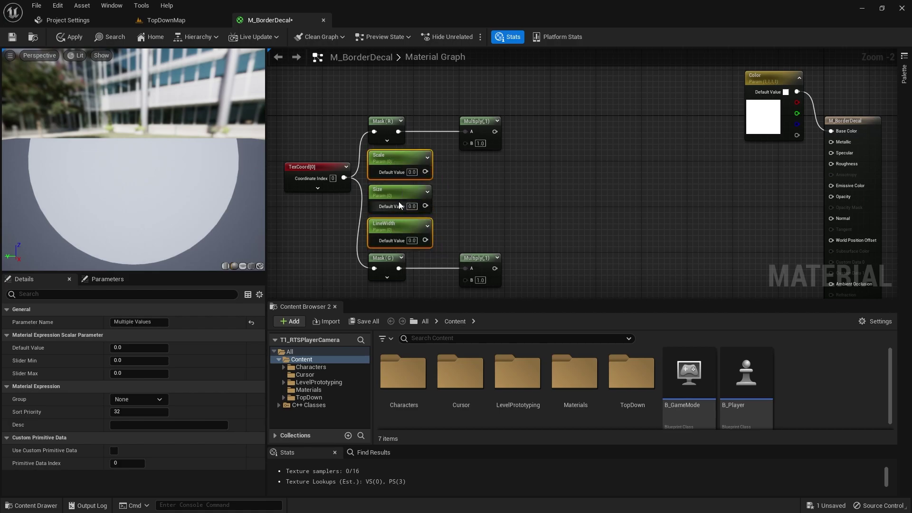
{"action": "left_click", "coordinate": [399, 199], "text": "ctrl"}
{"action": "left_click", "coordinate": [167, 350]}
{"action": "type", "text": "1"}
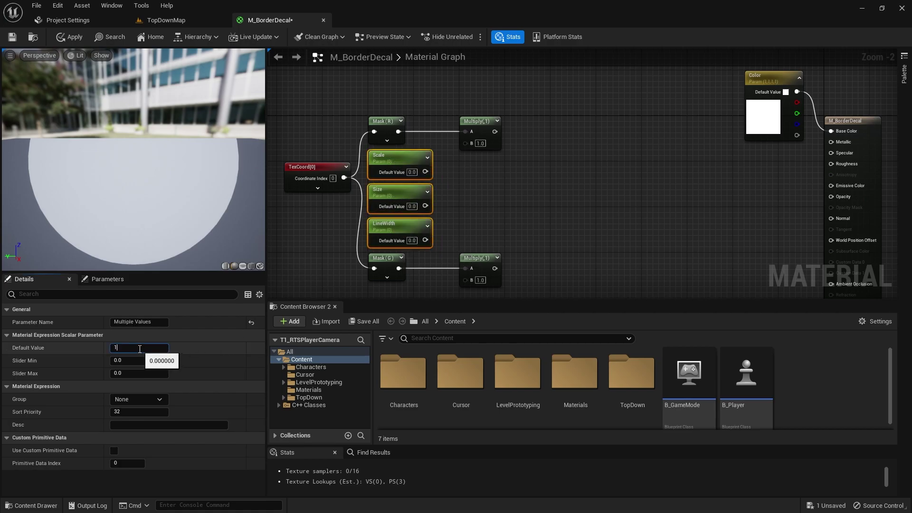
{"action": "key", "text": "Tab"}
Divide Scale by Size and feed the result into the Multiply nodes' B inputs
{"action": "left_click", "coordinate": [519, 212]}
{"action": "right_click_drag", "start_coordinate": [429, 175], "coordinate": [404, 169]}
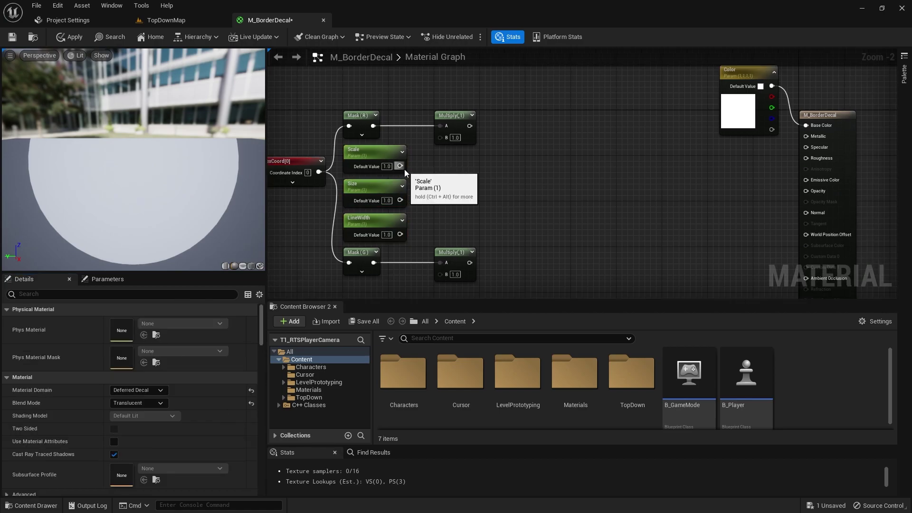
{"action": "left_click_drag", "start_coordinate": [400, 166], "coordinate": [427, 176]}
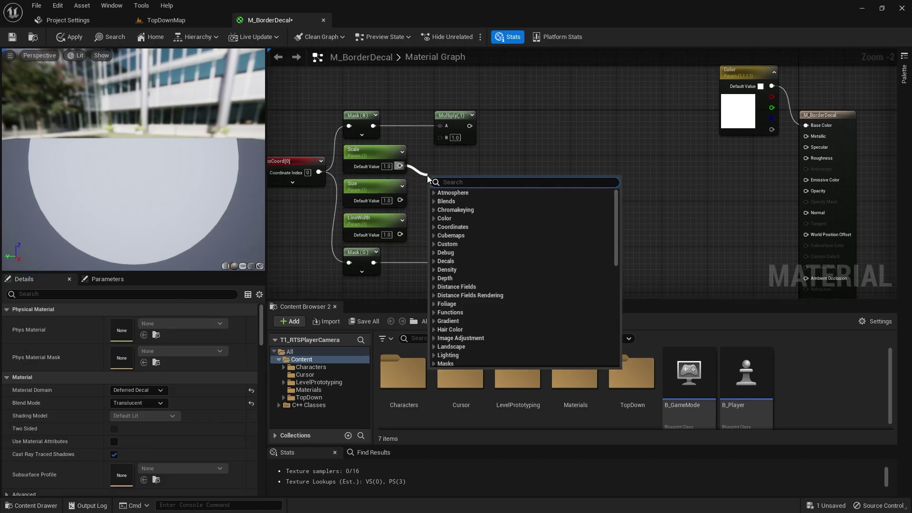
{"action": "type", "text": "divid"}
{"action": "key", "text": "Return"}
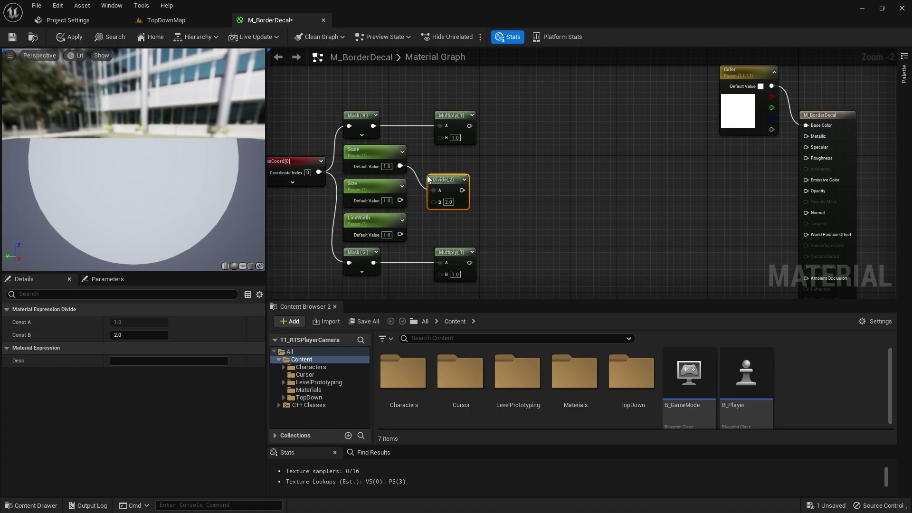
{"action": "left_click_drag", "start_coordinate": [442, 181], "coordinate": [449, 162]}
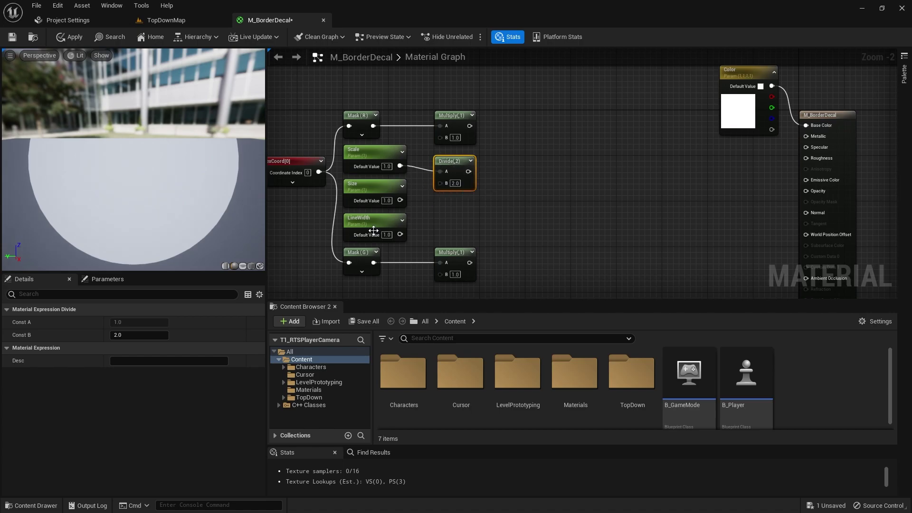
{"action": "left_click_drag", "start_coordinate": [402, 200], "coordinate": [442, 140]}
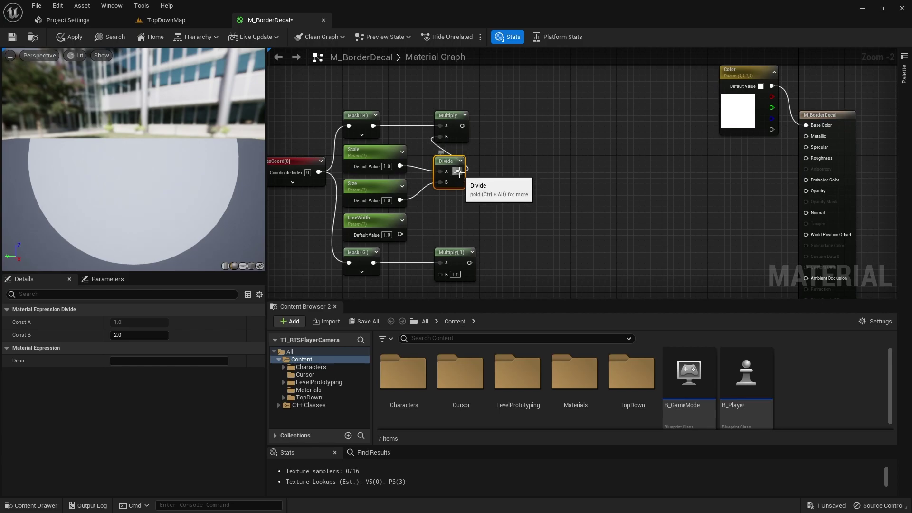
{"action": "left_click_drag", "start_coordinate": [458, 171], "coordinate": [442, 274]}
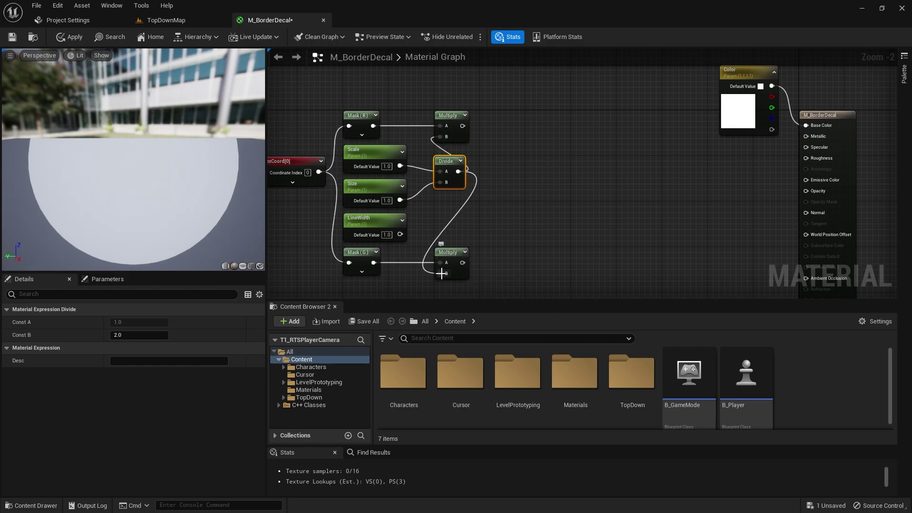
Add a Divide node after LineWidth to halve it (B = 2)
{"action": "left_click_drag", "start_coordinate": [400, 234], "coordinate": [488, 228]}
{"action": "type", "text": "divide"}
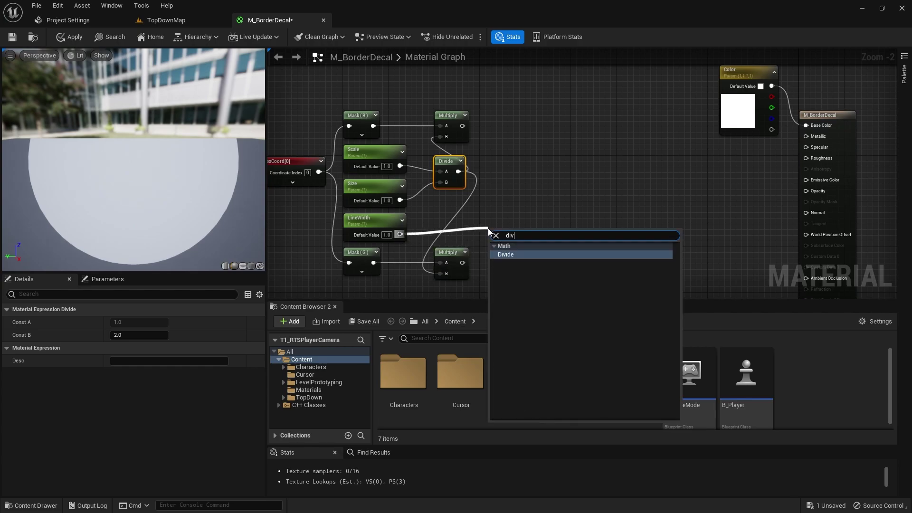
{"action": "key", "text": "Return"}
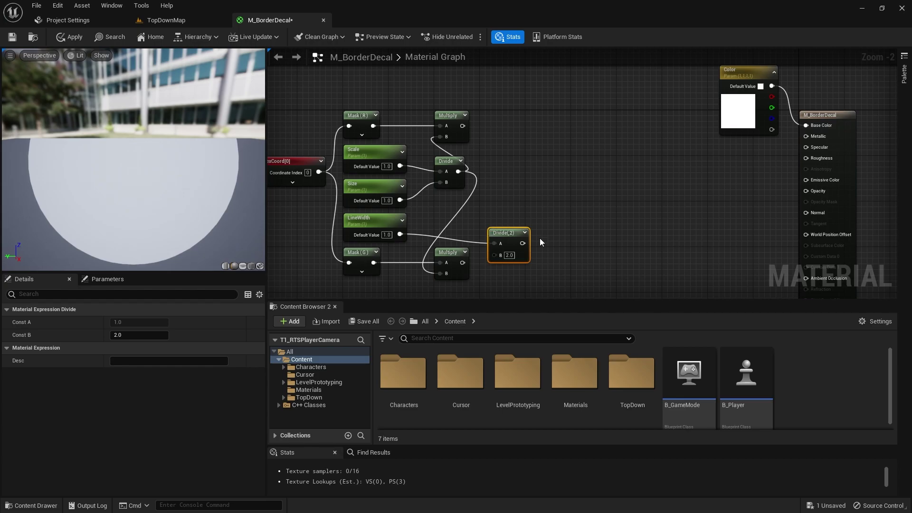
{"action": "left_click_drag", "start_coordinate": [513, 230], "coordinate": [423, 209]}
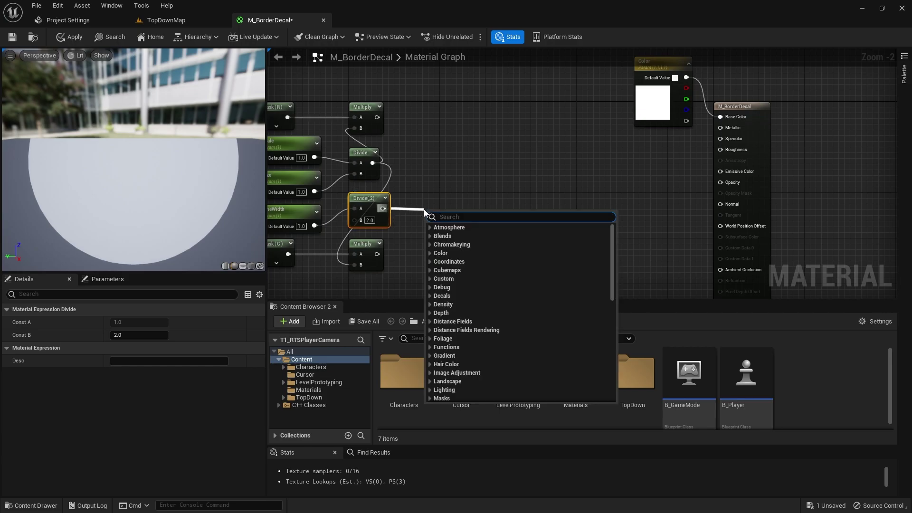
Add a Cosine node after the halved LineWidth Divide
{"action": "type", "text": "cos"}
{"action": "key", "text": "Return"}
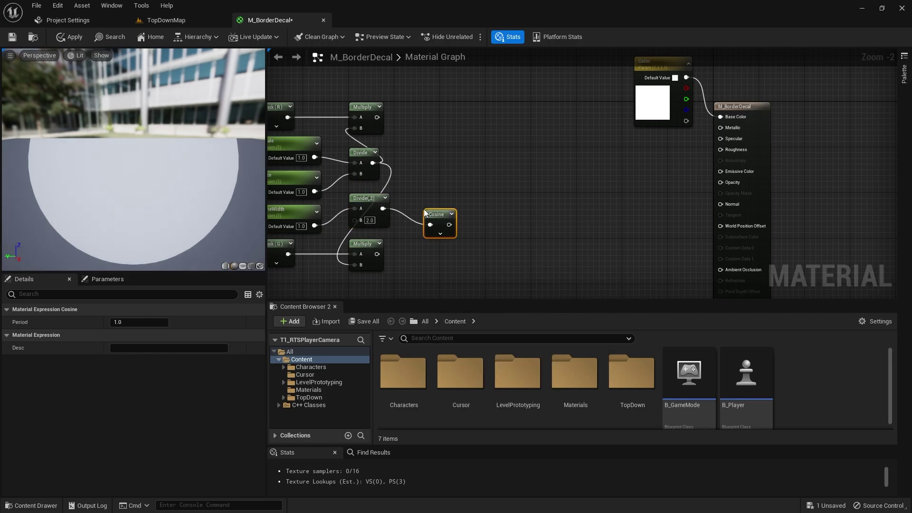
{"action": "left_click_drag", "start_coordinate": [434, 215], "coordinate": [416, 199]}
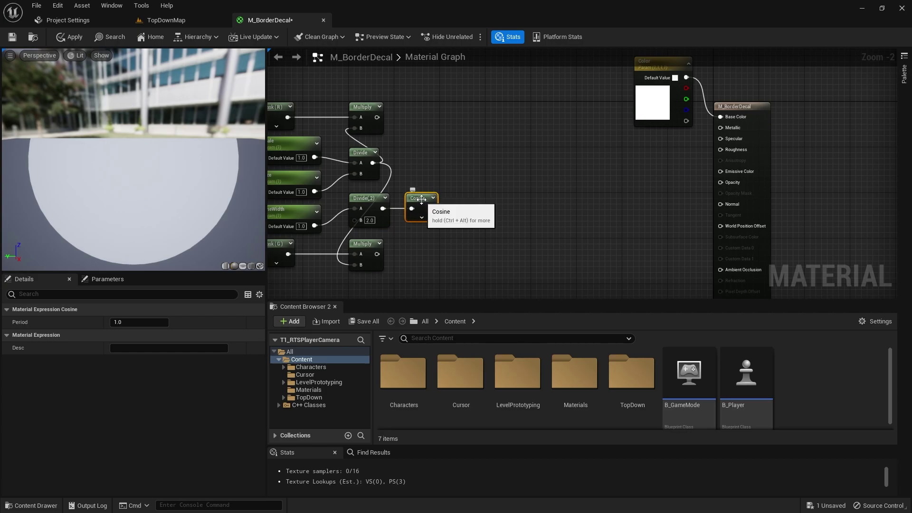
Duplicate the Cosine and feed the top and bottom Multiply outputs into their own Cosines
{"action": "right_click_drag", "start_coordinate": [421, 200], "coordinate": [425, 161]}
{"action": "key", "text": "ctrl+d"}
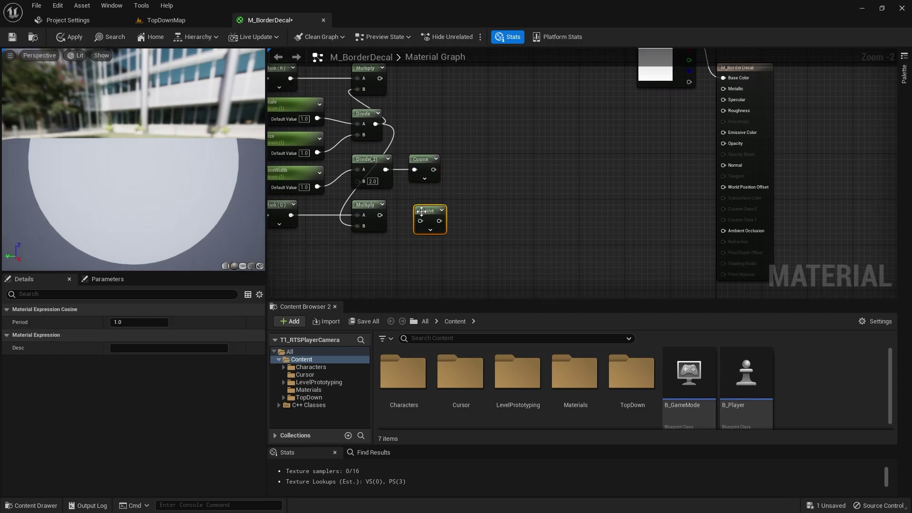
{"action": "right_click_drag", "start_coordinate": [490, 113], "coordinate": [490, 203]}
{"action": "key", "text": "ctrl+d"}
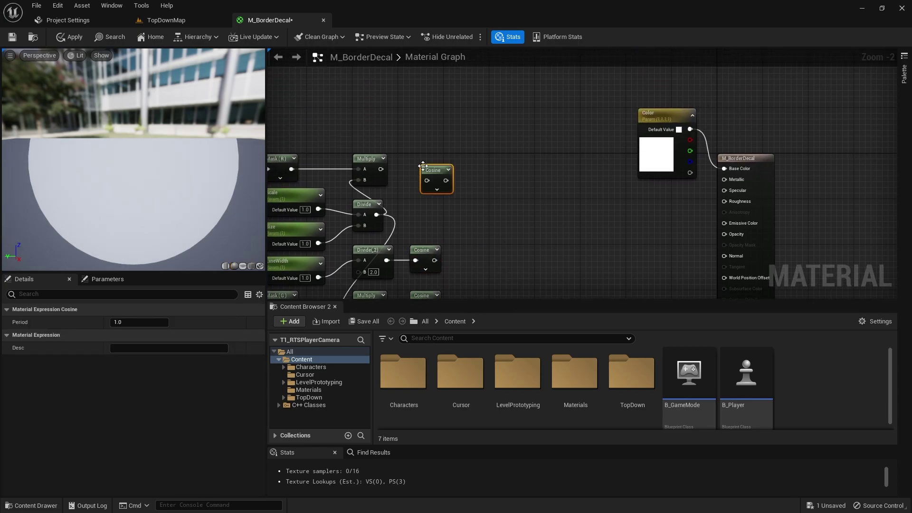
{"action": "key", "text": "ctrl+z"}
{"action": "right_click_drag", "start_coordinate": [429, 171], "coordinate": [406, 97]}
{"action": "left_click_drag", "start_coordinate": [406, 97], "coordinate": [435, 96]}
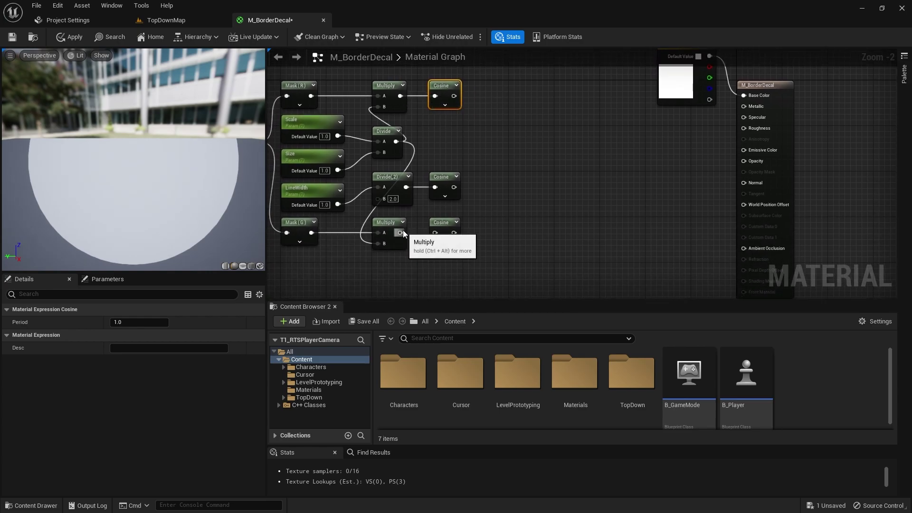
{"action": "left_click_drag", "start_coordinate": [401, 232], "coordinate": [435, 232]}
{"action": "right_click_drag", "start_coordinate": [515, 176], "coordinate": [600, 131]}
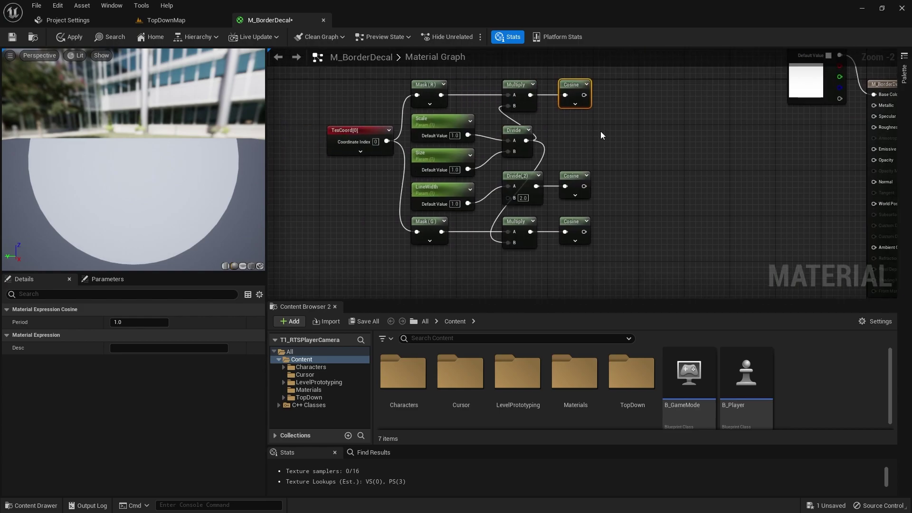
{"action": "right_click_drag", "start_coordinate": [643, 199], "coordinate": [536, 208]}
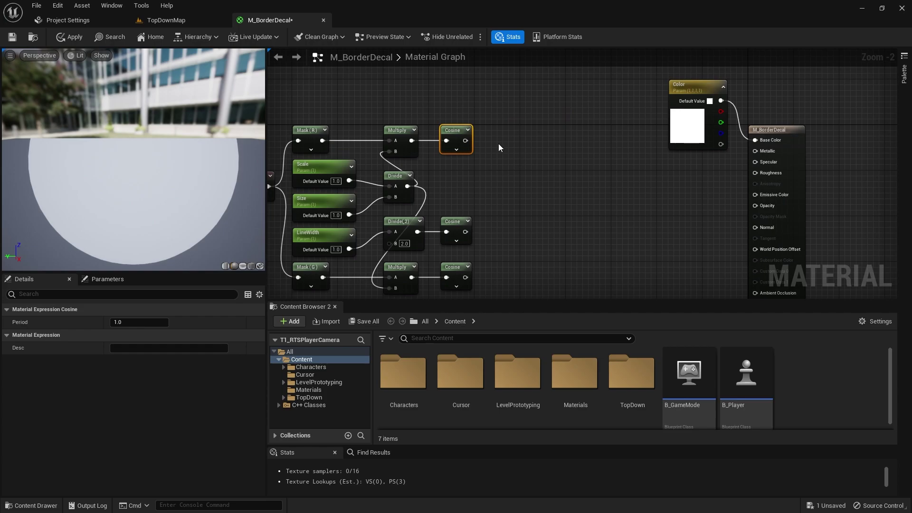
Add a Subtract after the top Cosine with the LineWidth cosine as B
{"action": "left_click_drag", "start_coordinate": [464, 140], "coordinate": [491, 134]}
{"action": "type", "text": "sub"}
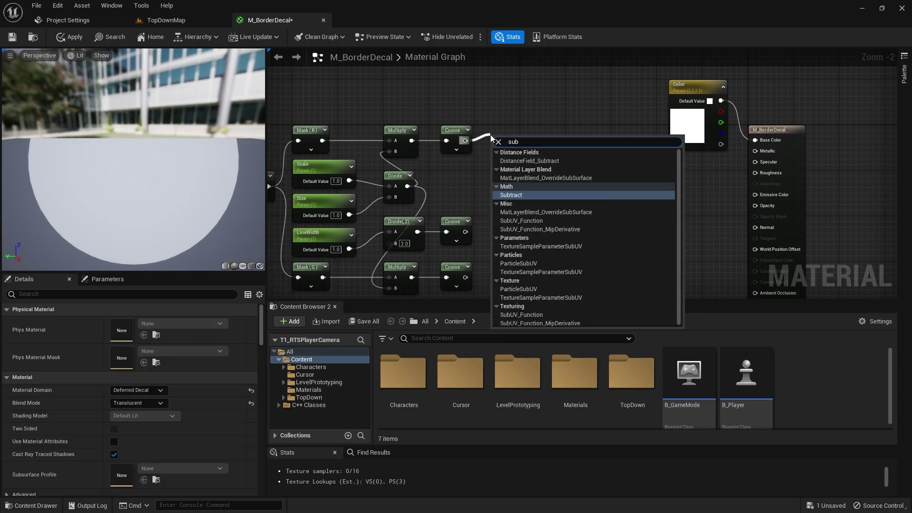
{"action": "type", "text": "tr"}
{"action": "key", "text": "Return"}
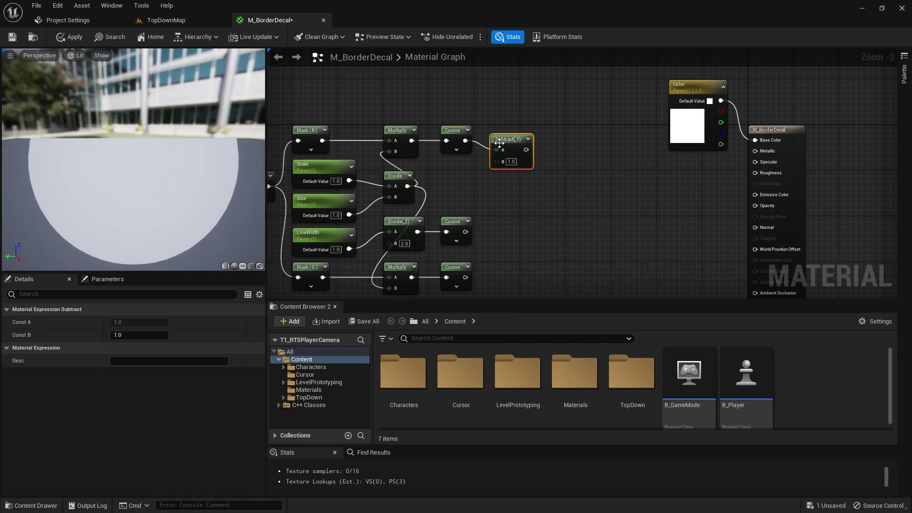
{"action": "right_click_drag", "start_coordinate": [465, 231], "coordinate": [469, 202]}
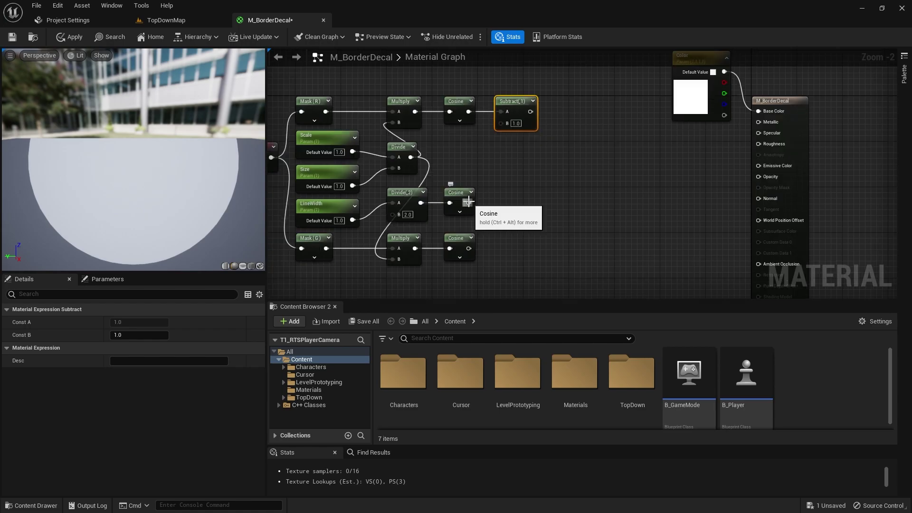
{"action": "left_click_drag", "start_coordinate": [469, 202], "coordinate": [502, 125]}
Duplicate the Subtract for the bottom Cosine, also subtracting the LineWidth cosine
{"action": "key", "text": "ctrl+d"}
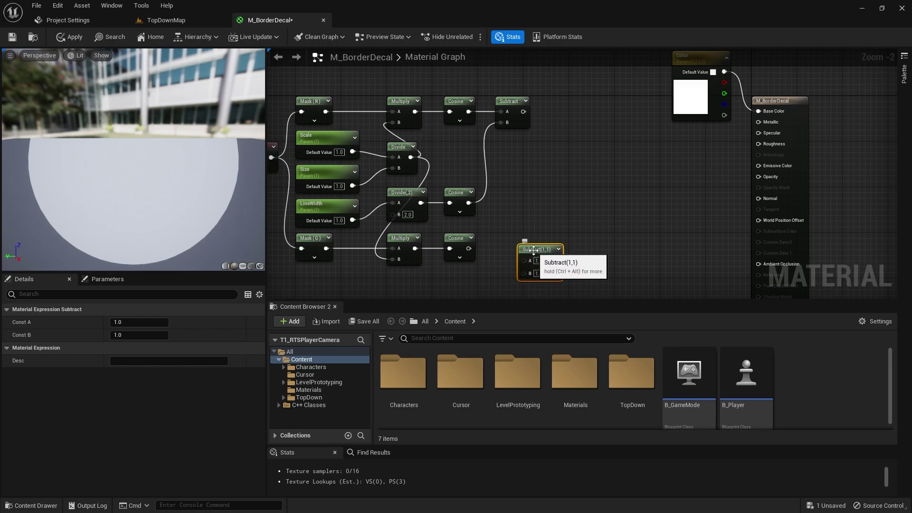
{"action": "left_click_drag", "start_coordinate": [533, 249], "coordinate": [516, 233]}
{"action": "left_click_drag", "start_coordinate": [469, 202], "coordinate": [494, 236]}
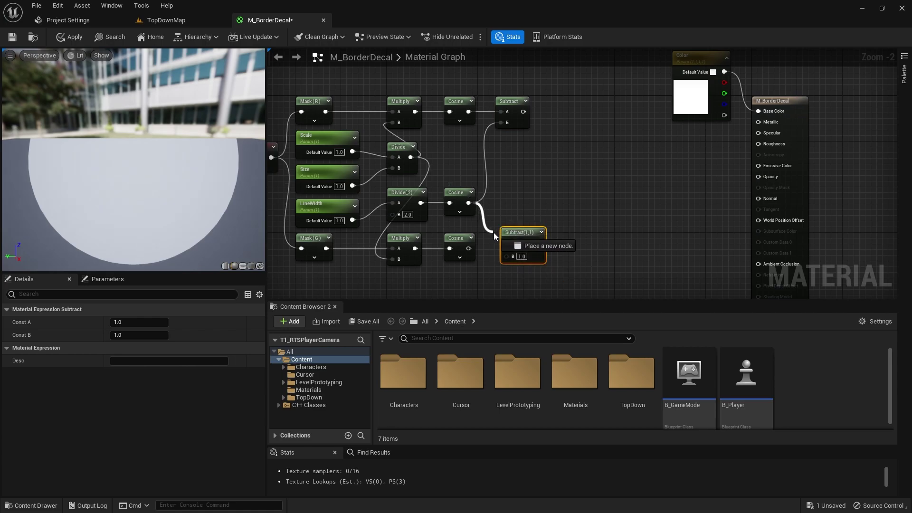
{"action": "left_click_drag", "start_coordinate": [505, 267], "coordinate": [521, 243]}
Preview the Subtract results on a plane preview mesh, then stop previewing
{"action": "right_click", "coordinate": [520, 239]}
{"action": "left_click", "coordinate": [542, 259]}
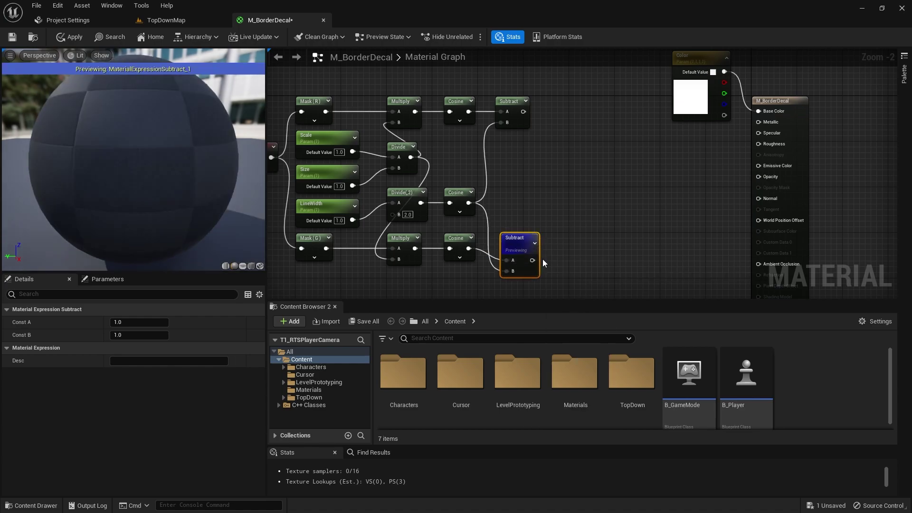
{"action": "left_click", "coordinate": [245, 268]}
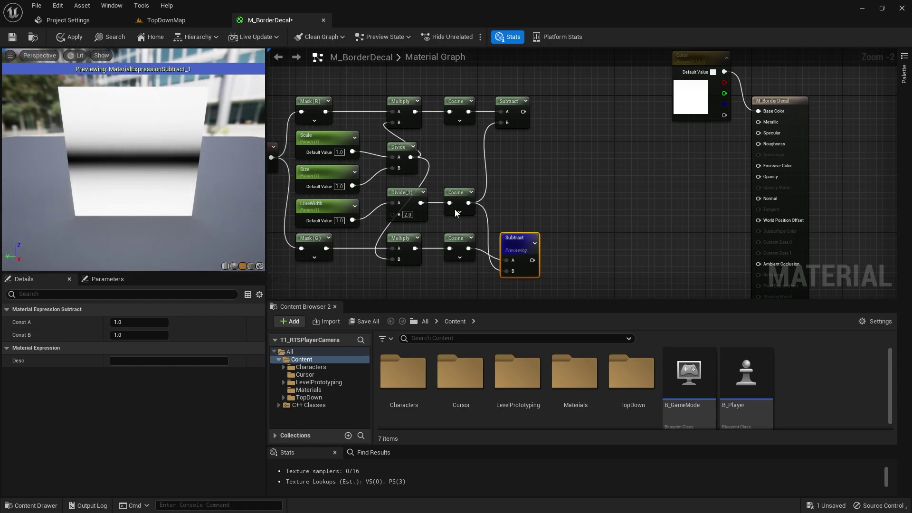
{"action": "right_click", "coordinate": [512, 104]}
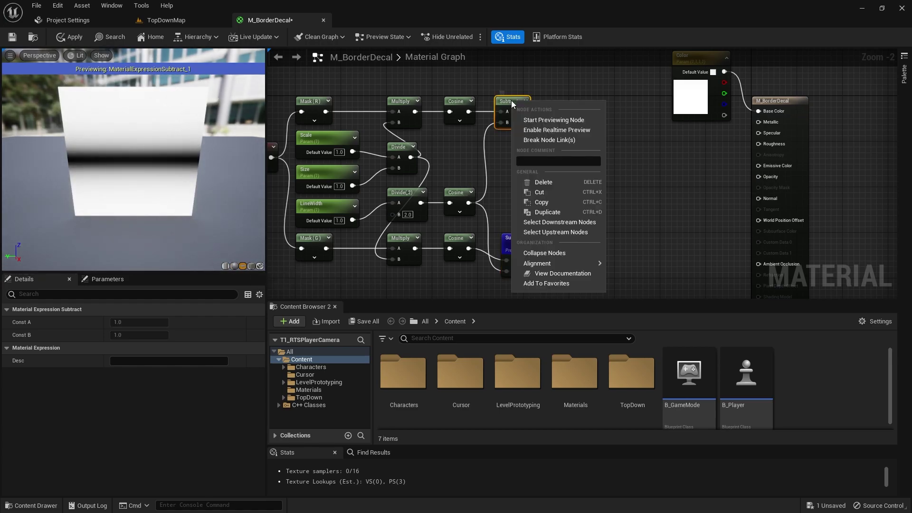
{"action": "left_click", "coordinate": [545, 120]}
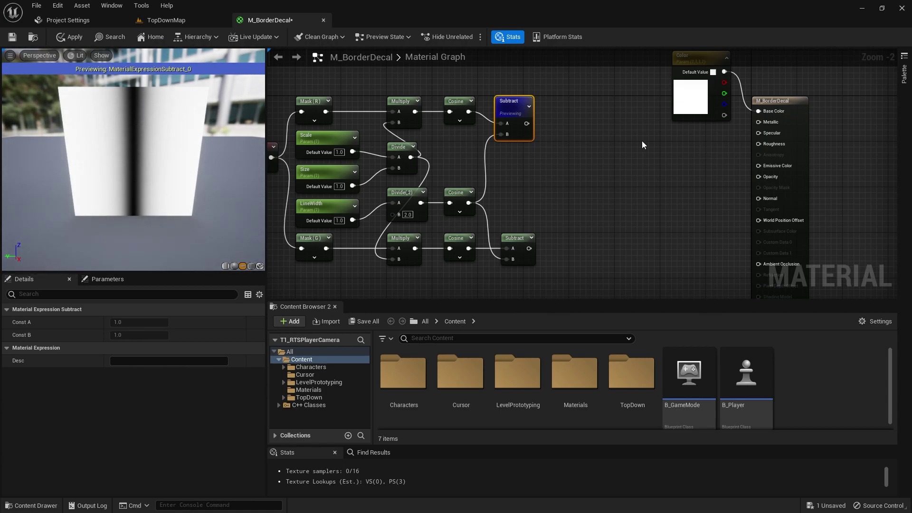
{"action": "right_click", "coordinate": [511, 106]}
{"action": "left_click", "coordinate": [542, 120]}
Add a Ceil node after the upper Subtract, align it with the top row, and preview it
{"action": "right_click_drag", "start_coordinate": [550, 145], "coordinate": [521, 176]}
{"action": "left_click_drag", "start_coordinate": [497, 160], "coordinate": [544, 161]}
{"action": "type", "text": "ceil"}
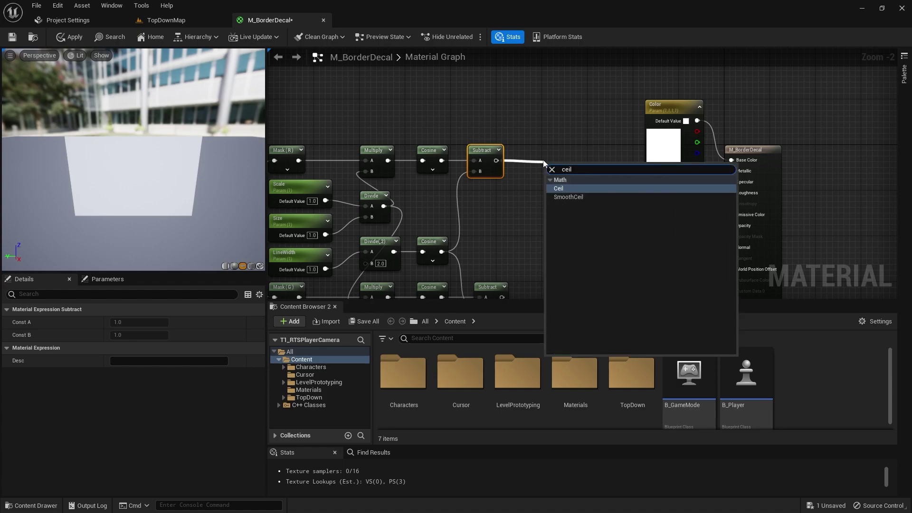
{"action": "key", "text": "Return"}
{"action": "left_click_drag", "start_coordinate": [564, 172], "coordinate": [561, 156]}
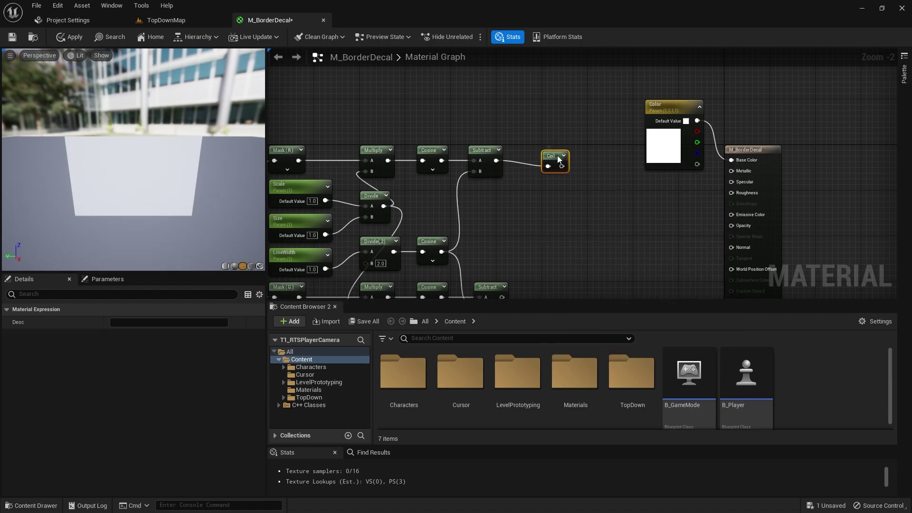
{"action": "right_click", "coordinate": [552, 156]}
{"action": "left_click", "coordinate": [575, 170]}
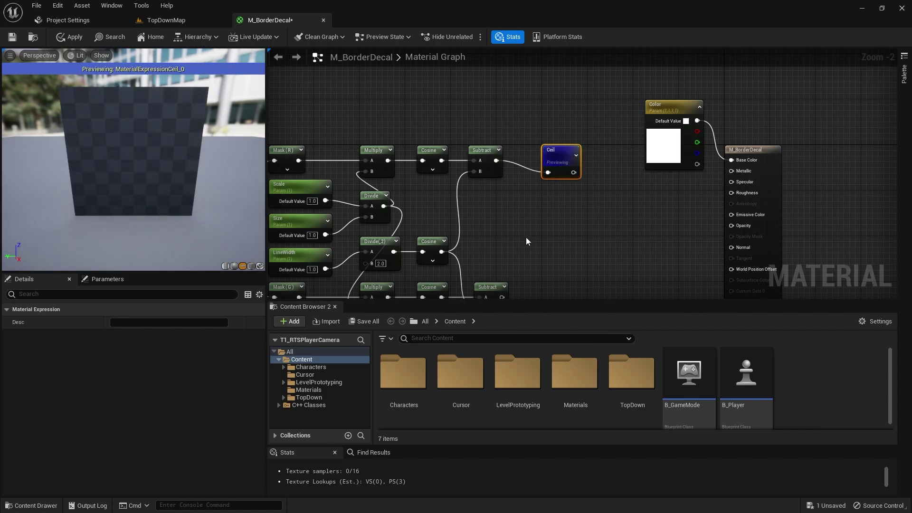
{"action": "right_click_drag", "start_coordinate": [575, 170], "coordinate": [574, 125]}
Duplicate the Ceil node and connect the lower Subtract result into the copy
{"action": "key", "text": "ctrl+d"}
{"action": "left_click_drag", "start_coordinate": [547, 244], "coordinate": [560, 244]}
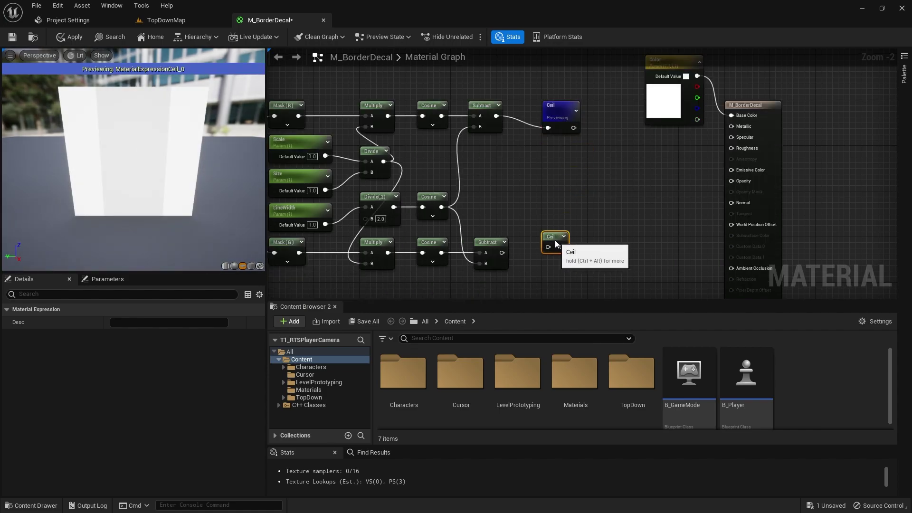
{"action": "left_click_drag", "start_coordinate": [505, 256], "coordinate": [547, 253]}
{"action": "right_click_drag", "start_coordinate": [595, 182], "coordinate": [518, 249]}
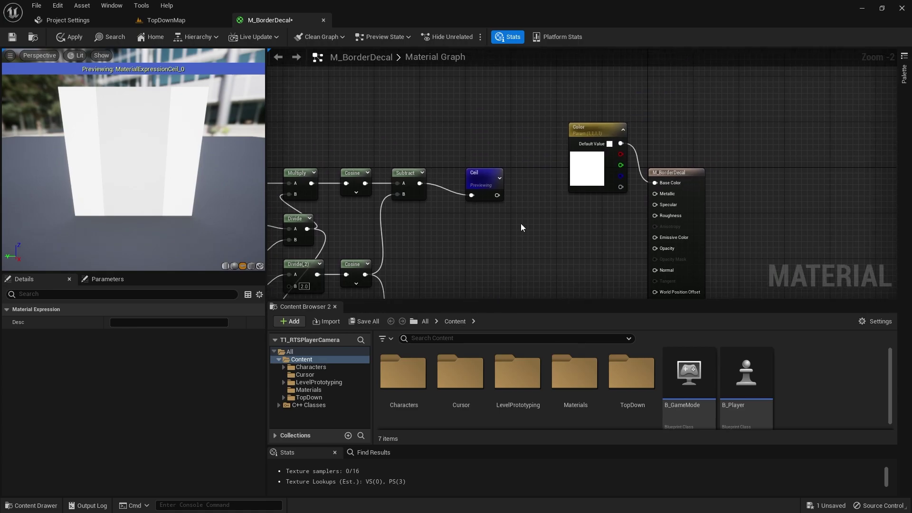
Add a Clamp after the upper Ceil, then an Add node fed by that Clamp
{"action": "left_click_drag", "start_coordinate": [495, 195], "coordinate": [513, 202]}
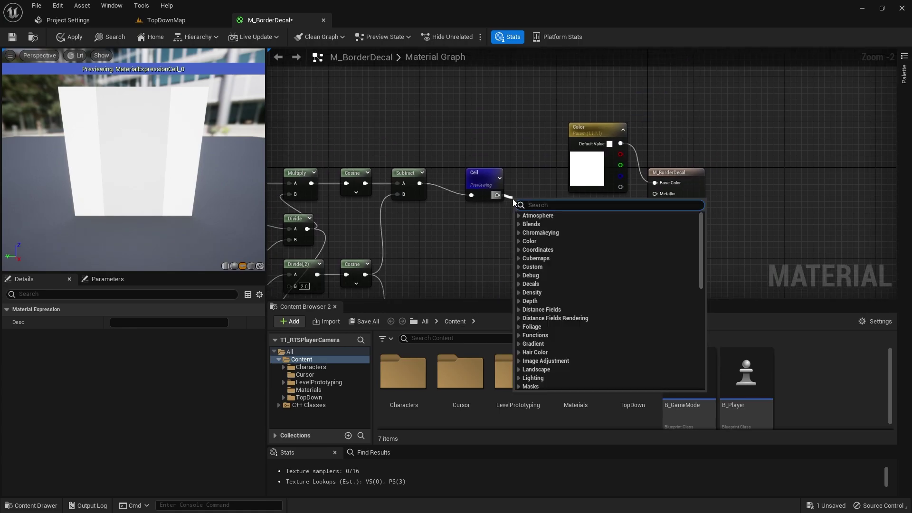
{"action": "type", "text": "clamp"}
{"action": "key", "text": "Return"}
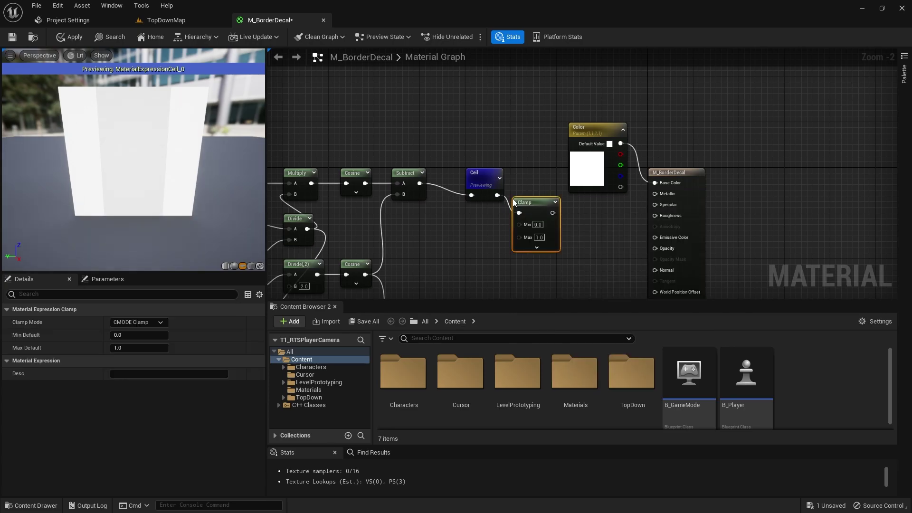
{"action": "left_click_drag", "start_coordinate": [514, 202], "coordinate": [518, 189]}
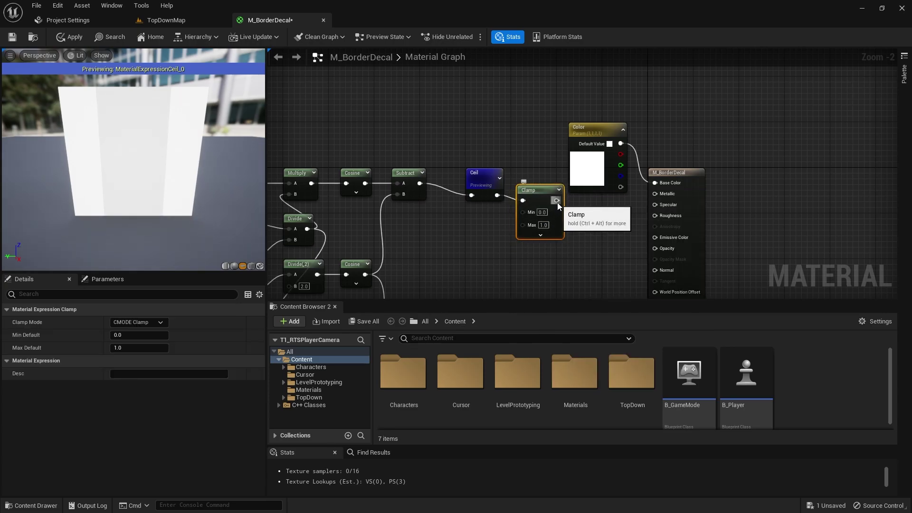
{"action": "left_click_drag", "start_coordinate": [557, 202], "coordinate": [585, 271]}
{"action": "type", "text": "a"}
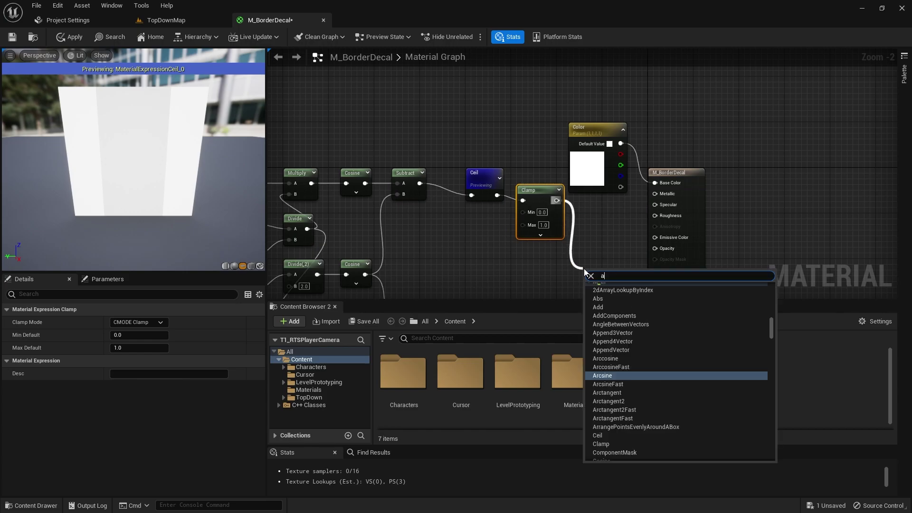
{"action": "type", "text": "dd"}
{"action": "key", "text": "Return"}
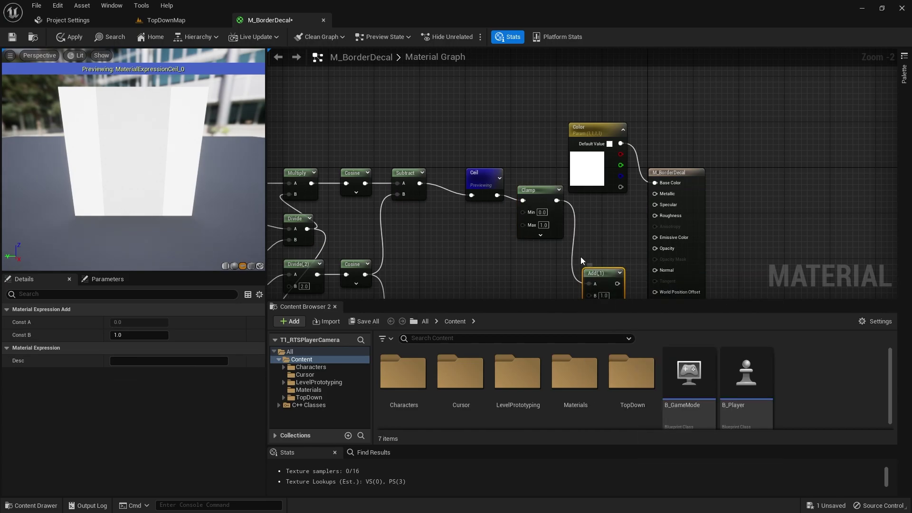
{"action": "right_click_drag", "start_coordinate": [580, 257], "coordinate": [539, 130]}
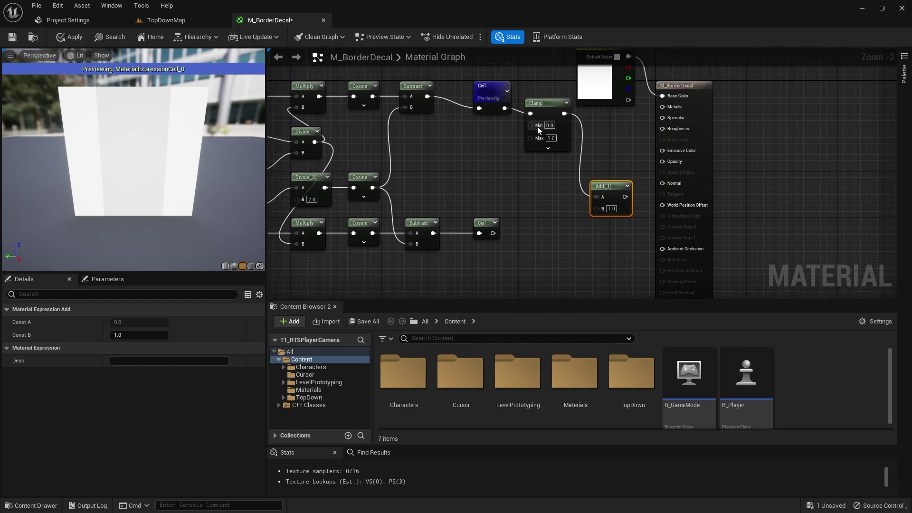
Paste a second Clamp beside the lower Ceil and preview the upper Clamp's result
{"action": "left_click", "coordinate": [544, 114]}
{"action": "key", "text": "ctrl+c"}
{"action": "key", "text": "ctrl+v"}
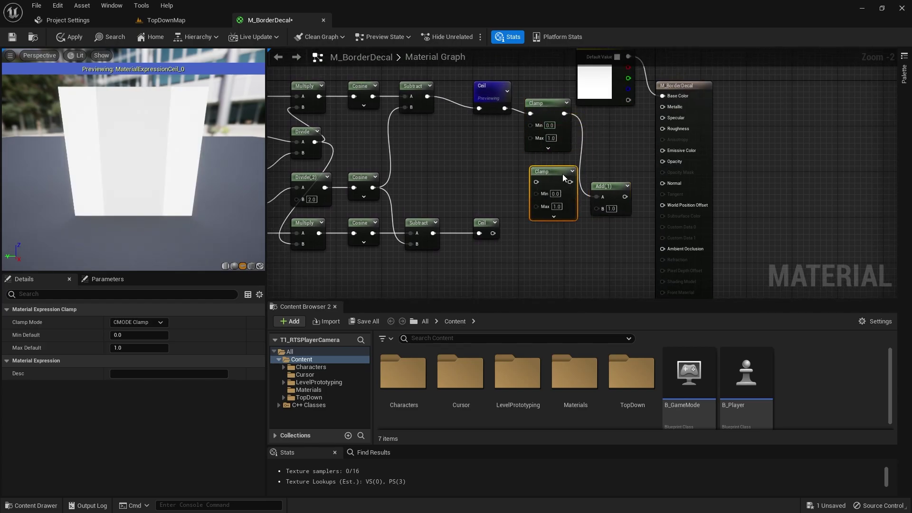
{"action": "left_click_drag", "start_coordinate": [563, 177], "coordinate": [552, 226]}
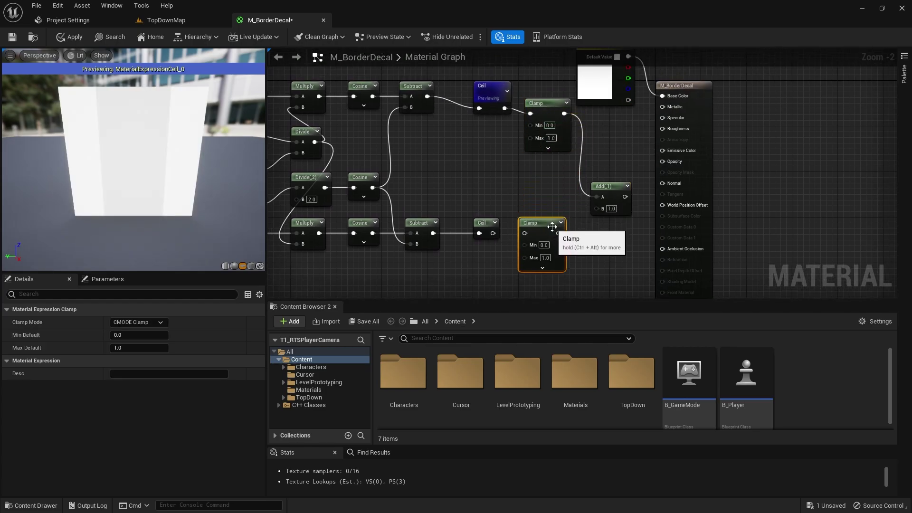
{"action": "right_click", "coordinate": [546, 111]}
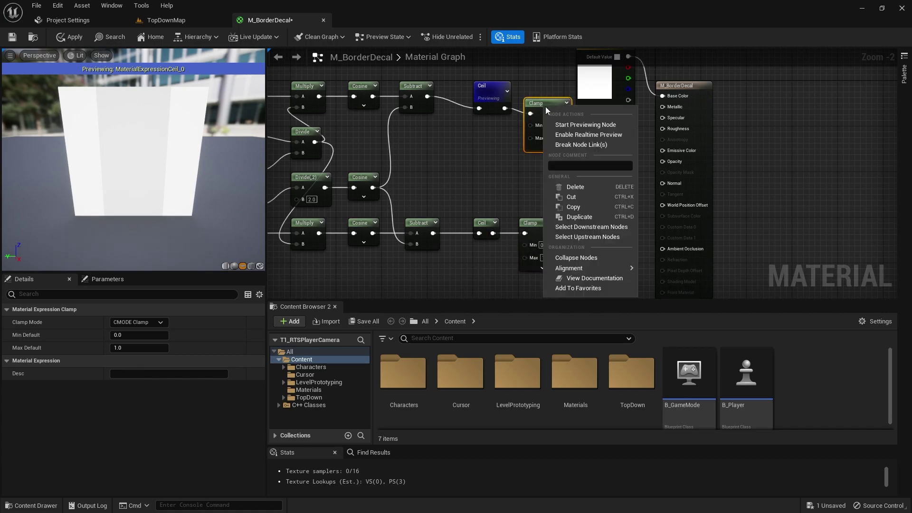
{"action": "left_click", "coordinate": [586, 124]}
{"action": "right_click_drag", "start_coordinate": [619, 157], "coordinate": [540, 184]}
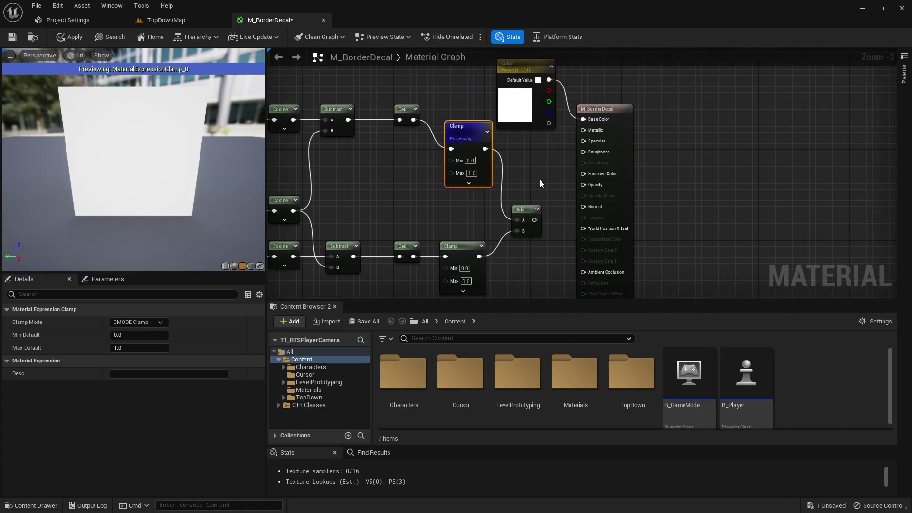
{"action": "left_click_drag", "start_coordinate": [528, 206], "coordinate": [531, 192]}
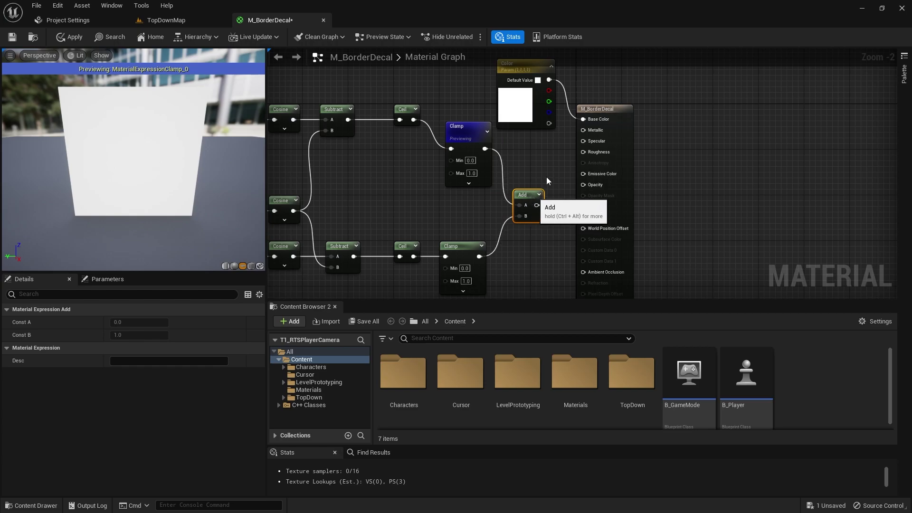
{"action": "left_click_drag", "start_coordinate": [609, 97], "coordinate": [631, 109]}
Duplicate the Clamp, preview the Add result, and feed Add into the new Clamp
{"action": "left_click", "coordinate": [468, 126]}
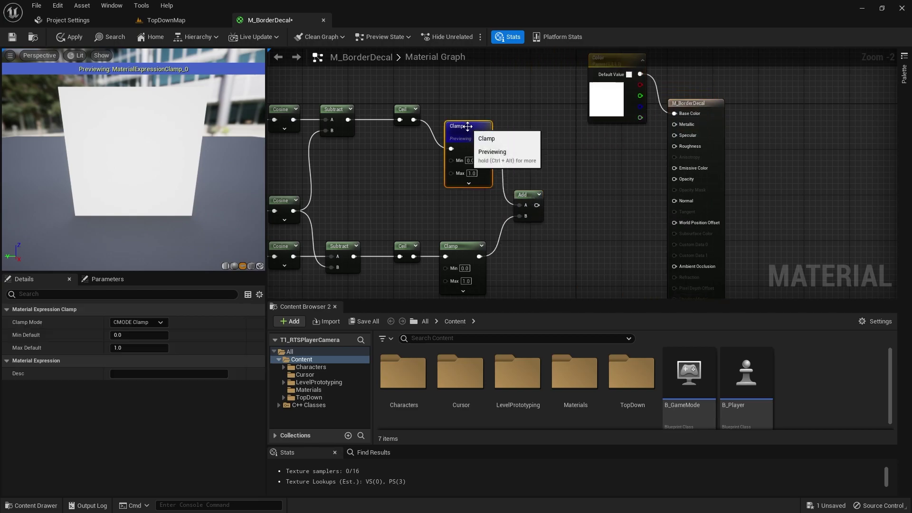
{"action": "key", "text": "ctrl+d"}
{"action": "right_click", "coordinate": [526, 199]}
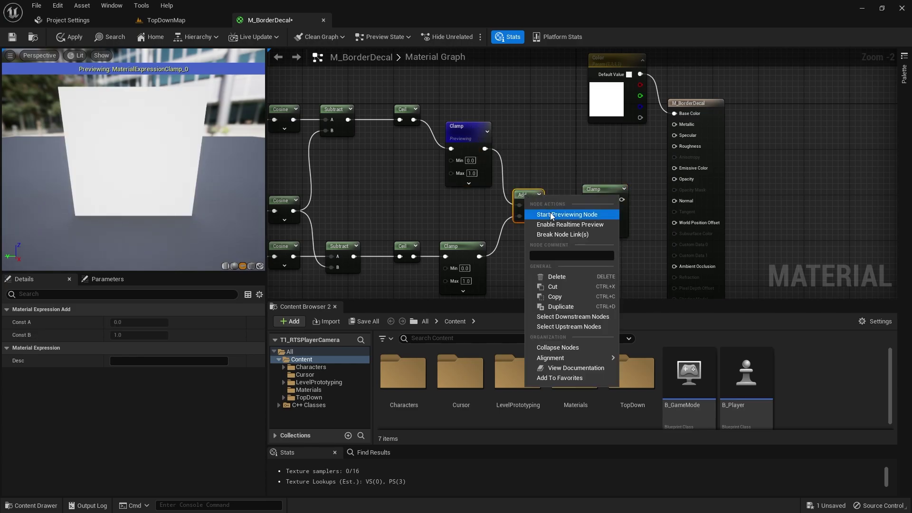
{"action": "left_click", "coordinate": [546, 216]}
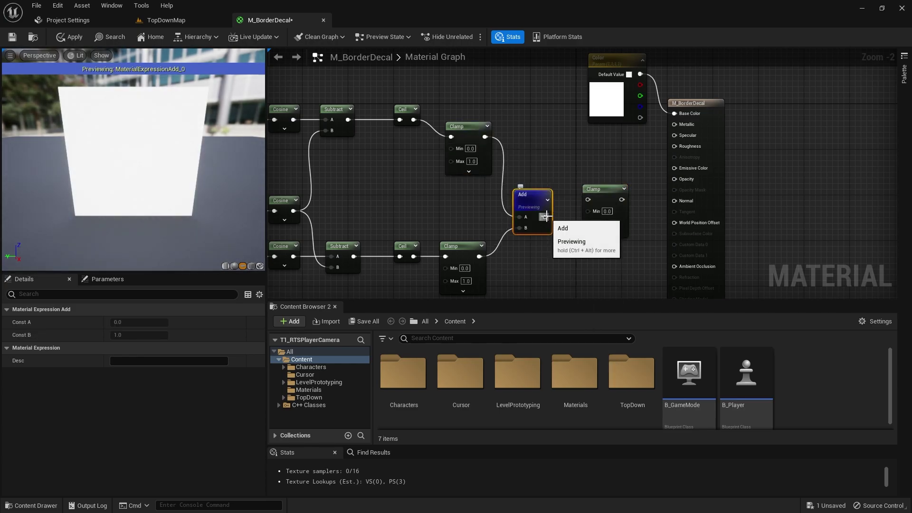
{"action": "left_click_drag", "start_coordinate": [545, 216], "coordinate": [588, 200]}
{"action": "right_click_drag", "start_coordinate": [602, 165], "coordinate": [578, 152]}
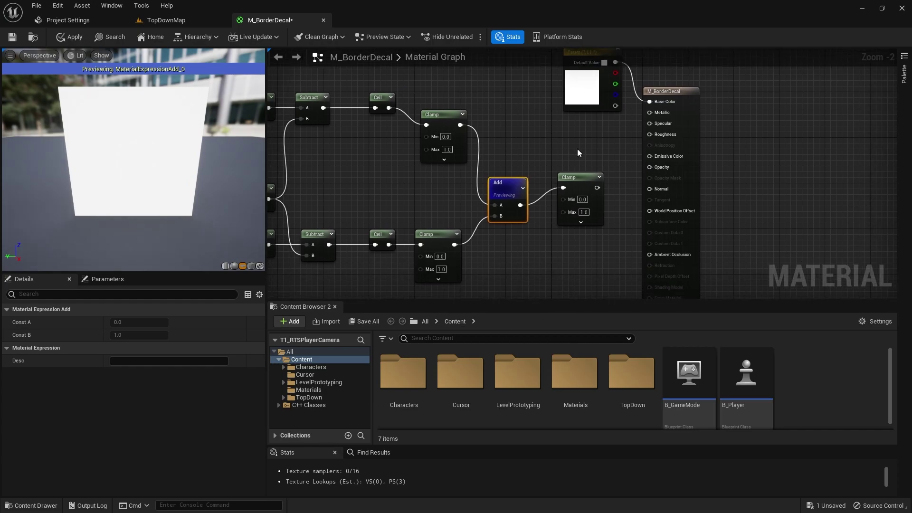
Wire Color into Emissive Color and the final Clamp into Opacity, then stop previewing Add
{"action": "right_click_drag", "start_coordinate": [578, 151], "coordinate": [474, 166]}
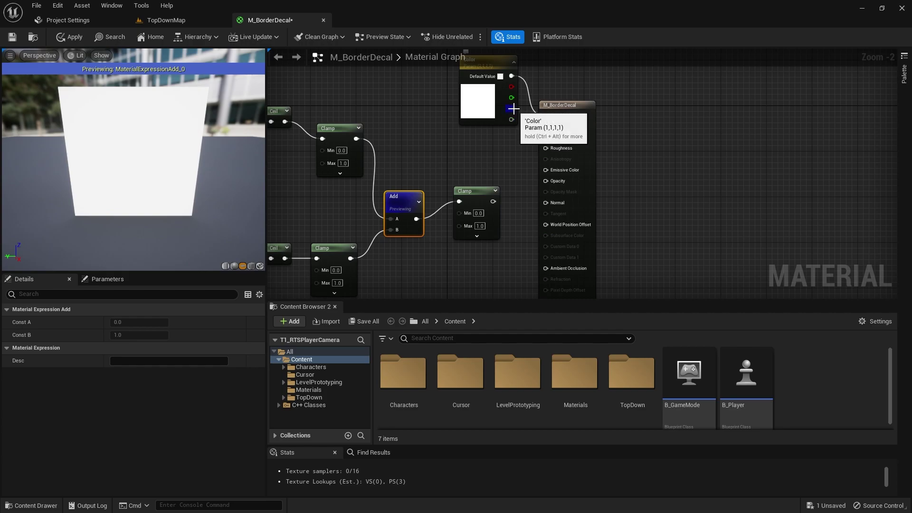
{"action": "left_click_drag", "start_coordinate": [512, 110], "coordinate": [545, 170]}
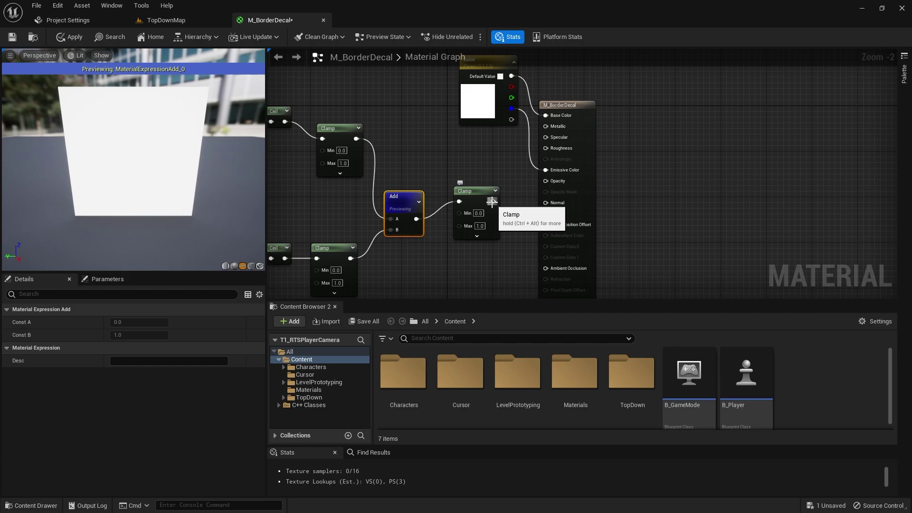
{"action": "left_click_drag", "start_coordinate": [492, 202], "coordinate": [545, 181]}
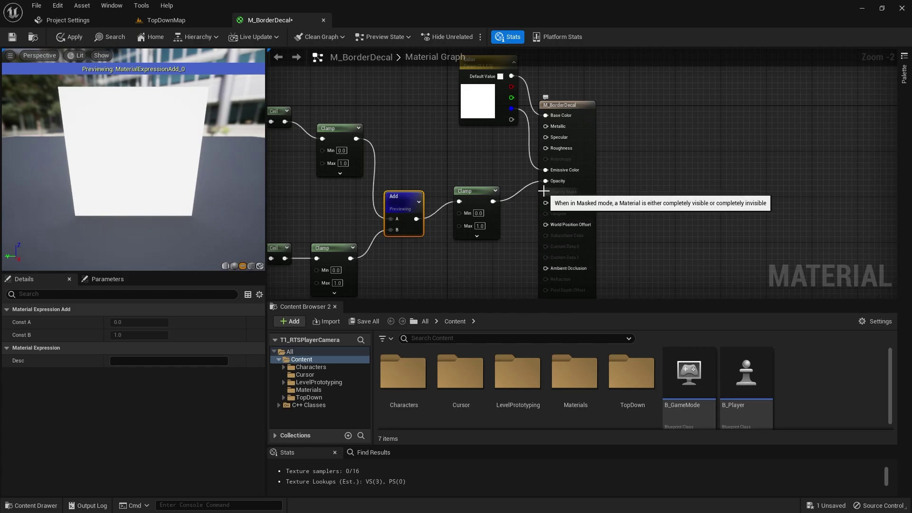
{"action": "right_click", "coordinate": [406, 203]}
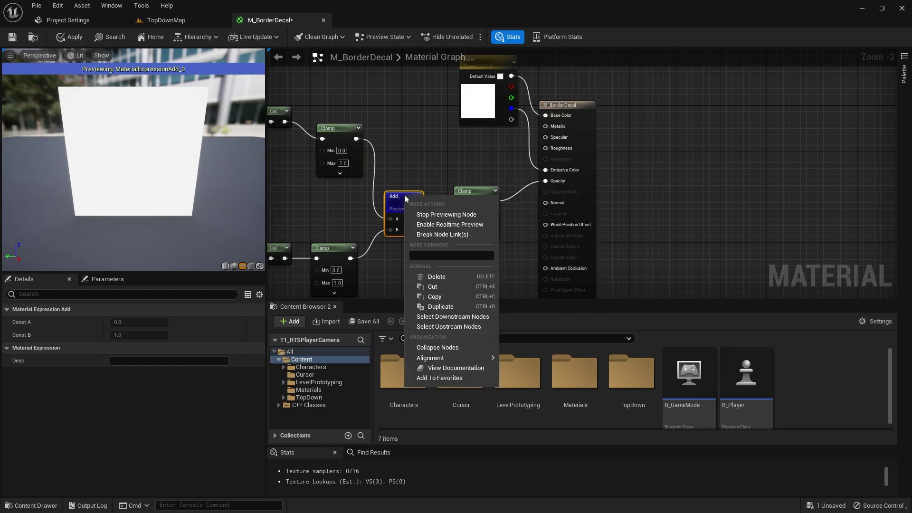
{"action": "left_click", "coordinate": [424, 212]}
{"action": "scroll", "coordinate": [423, 206], "scroll_direction": "down", "scroll_amount": 5}
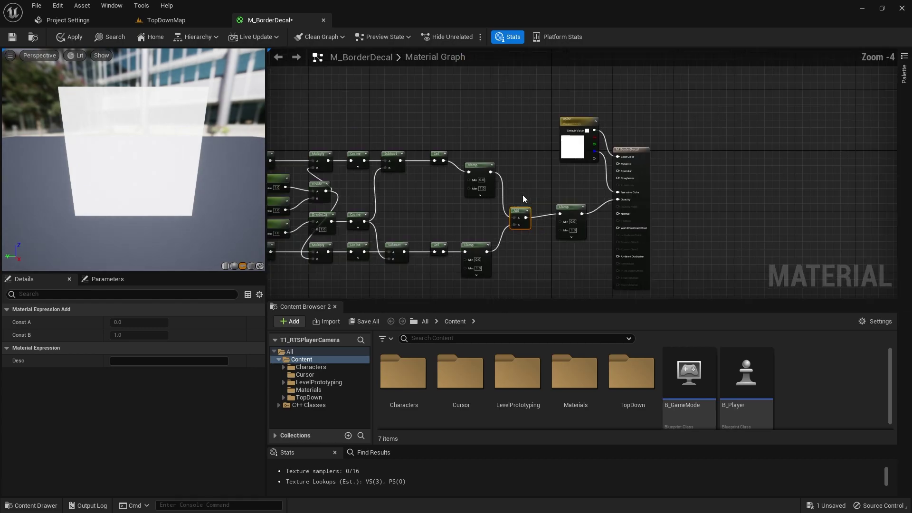
Set the LineWidth parameter's default value to 0.01
{"action": "scroll", "coordinate": [545, 168], "scroll_direction": "up", "scroll_amount": 8}
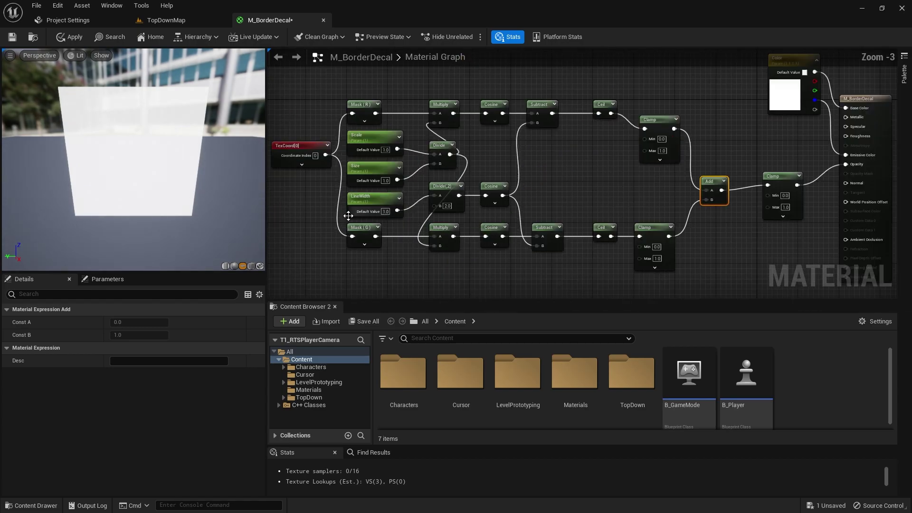
{"action": "left_click", "coordinate": [404, 208]}
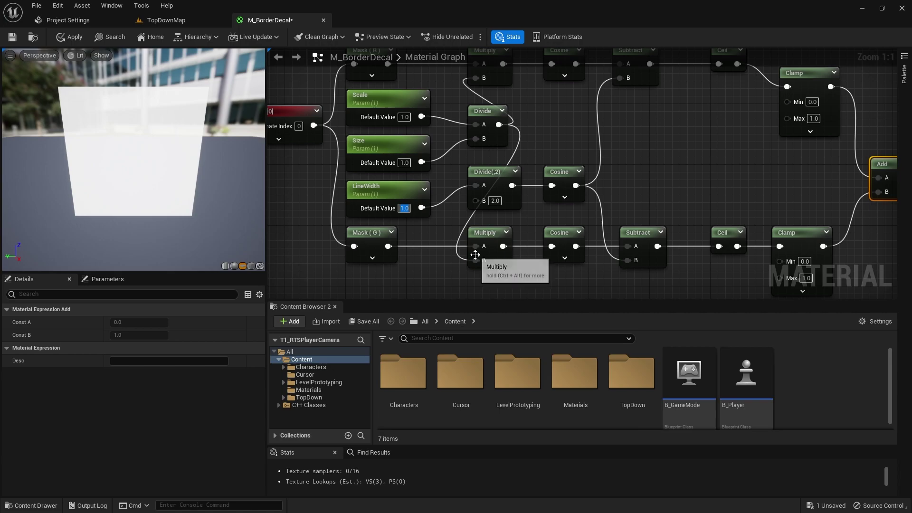
{"action": "type", "text": "0.01"}
{"action": "key", "text": "Return"}
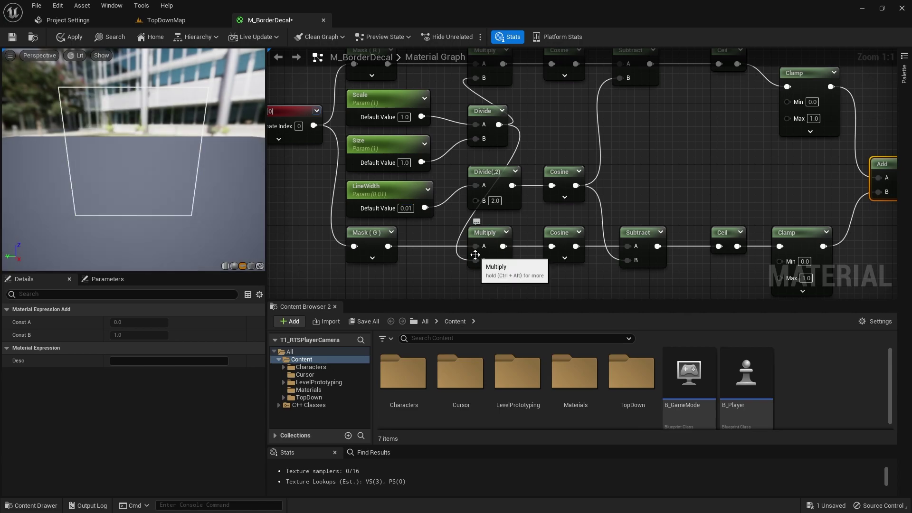
{"action": "scroll", "coordinate": [529, 195], "scroll_direction": "down", "scroll_amount": 4}
Lower the material output node slightly and place the Color parameter directly beside it
{"action": "right_click_drag", "start_coordinate": [530, 196], "coordinate": [346, 191]}
{"action": "left_click_drag", "start_coordinate": [613, 114], "coordinate": [618, 134]}
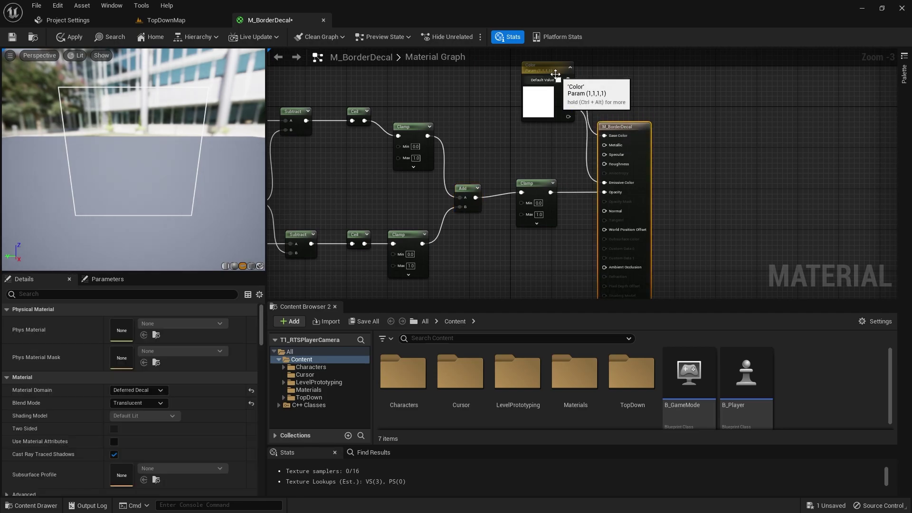
{"action": "left_click_drag", "start_coordinate": [556, 74], "coordinate": [539, 118]}
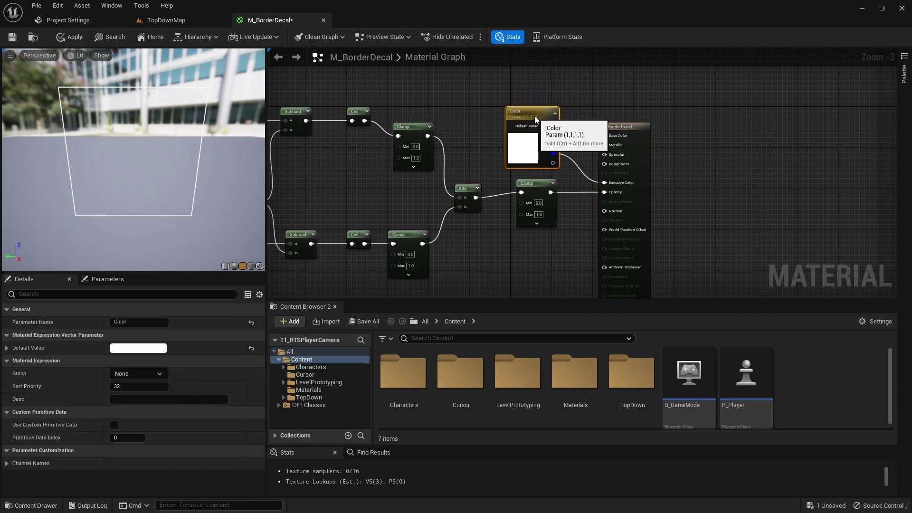
{"action": "left_click", "coordinate": [759, 130]}
{"action": "scroll", "coordinate": [759, 130], "scroll_direction": "down", "scroll_amount": 2}
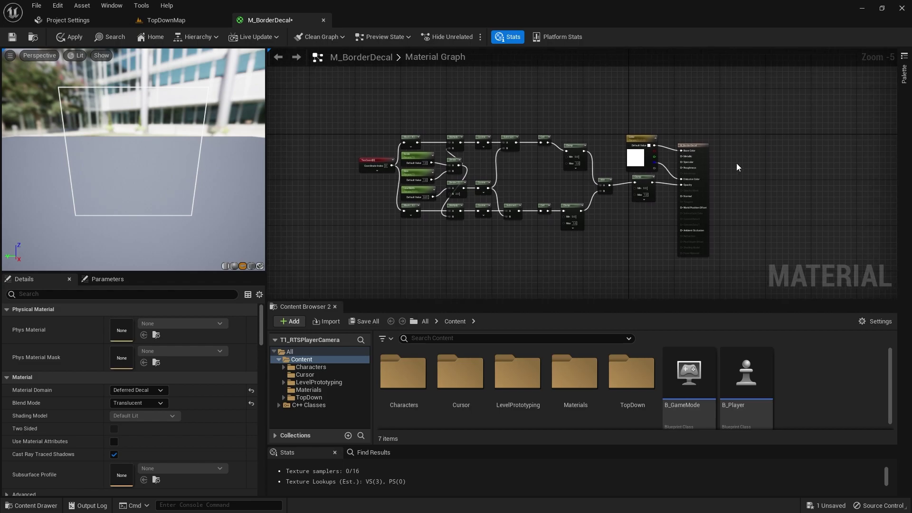
{"action": "scroll", "coordinate": [737, 168], "scroll_direction": "up", "scroll_amount": 1}
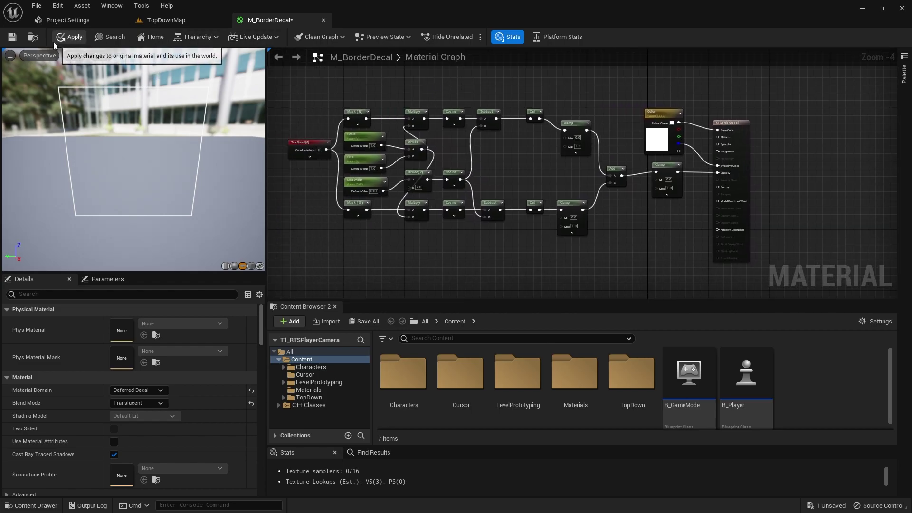
Apply and save M_BorderDecal, then create the MI_BorderDecal_Inst material instance from it
{"action": "left_click", "coordinate": [69, 37]}
{"action": "left_click", "coordinate": [13, 37]}
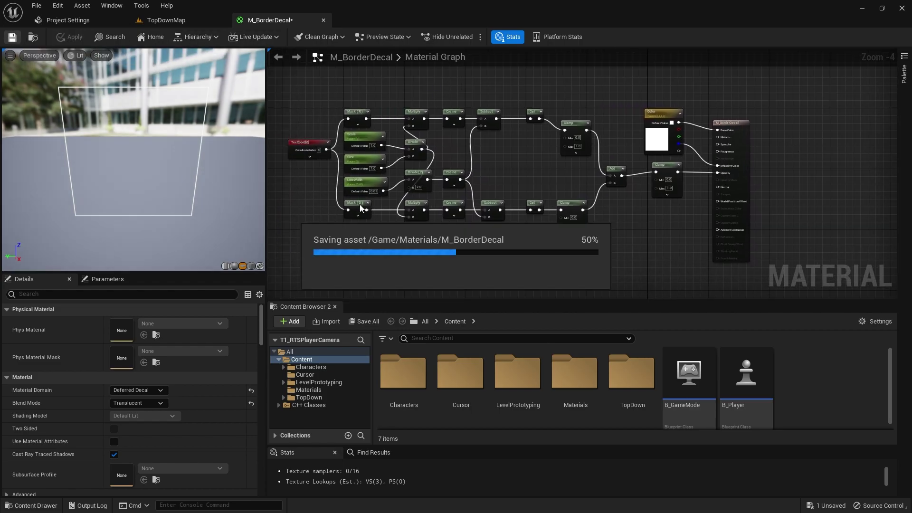
{"action": "left_click", "coordinate": [172, 21]}
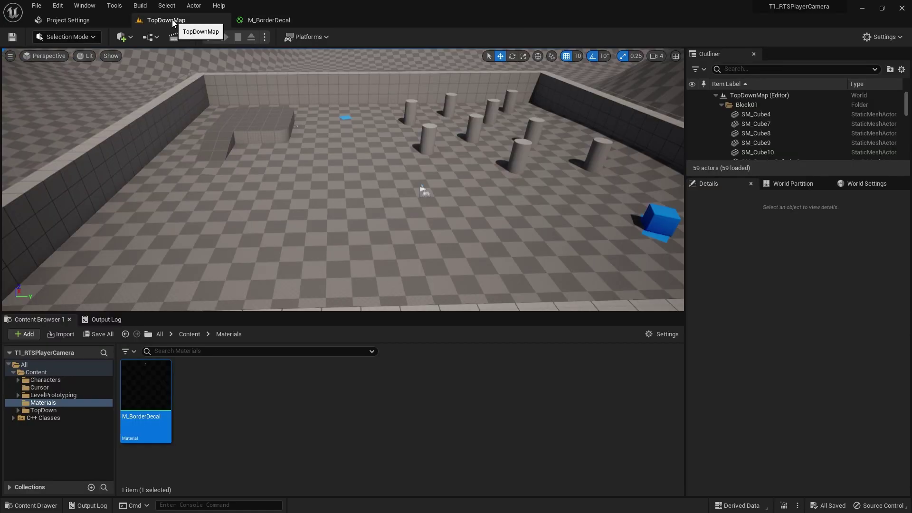
{"action": "right_click", "coordinate": [153, 409]}
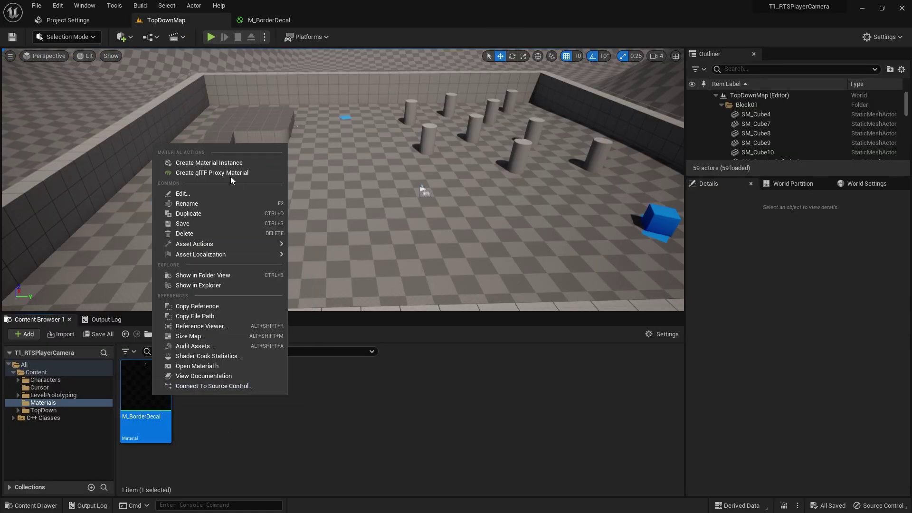
{"action": "left_click", "coordinate": [226, 164]}
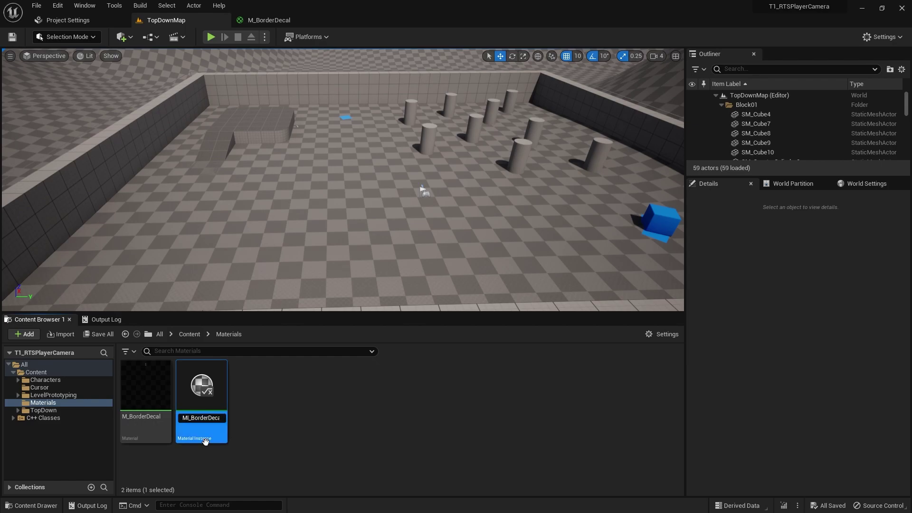
{"action": "key", "text": "Return"}
Create an Actor-based Blueprint class named TestActor in the Materials folder
{"action": "right_click", "coordinate": [295, 409]}
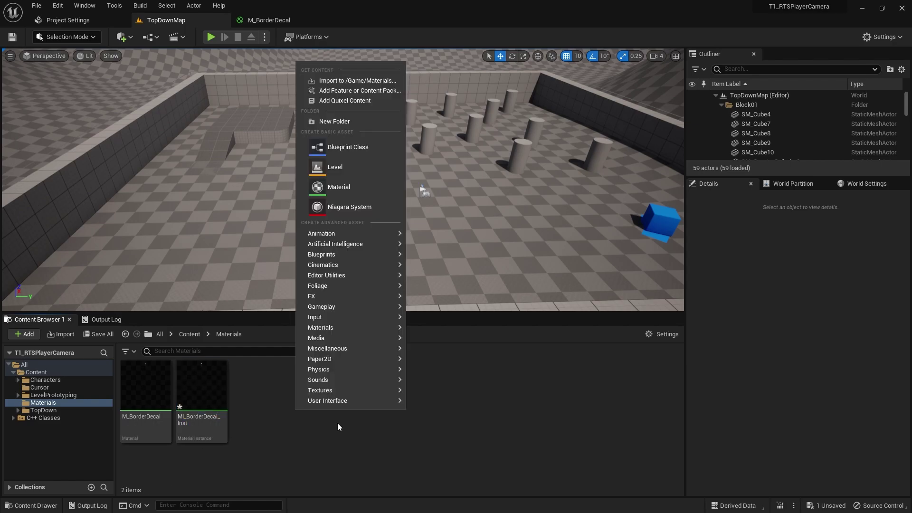
{"action": "left_click", "coordinate": [358, 147]}
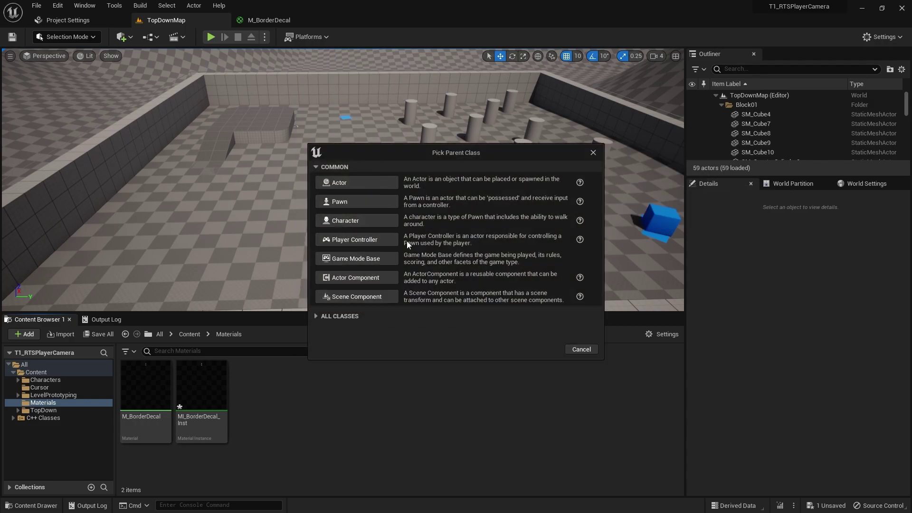
{"action": "left_click", "coordinate": [346, 183]}
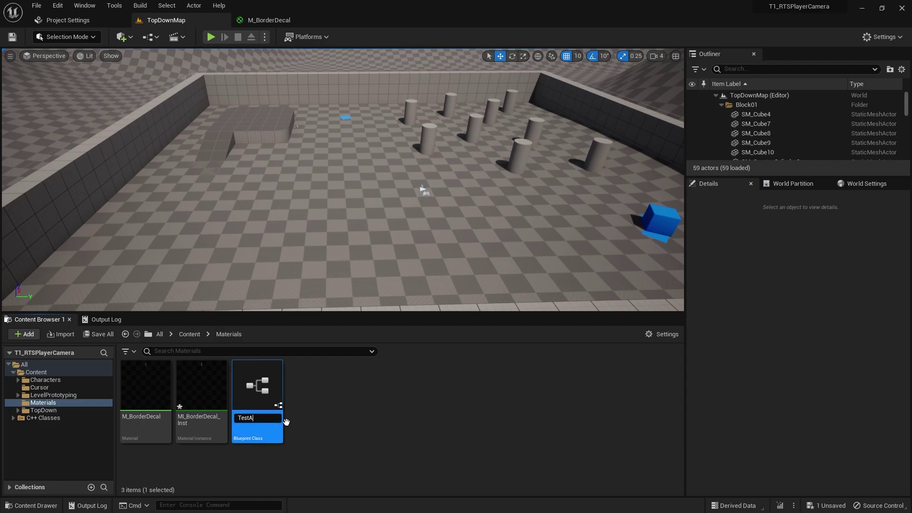
{"action": "type", "text": "TestActor"}
{"action": "key", "text": "Return"}
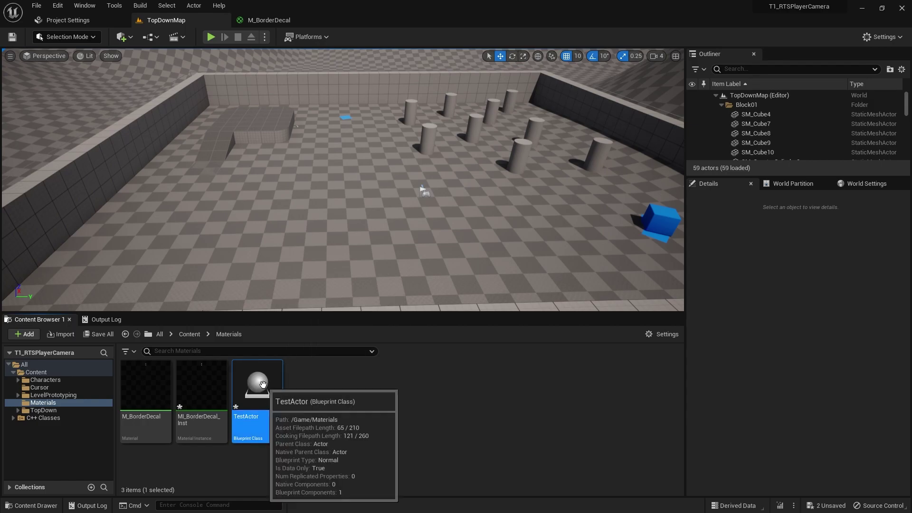
Open the TestActor blueprint and add a Decal component to it
{"action": "double_click", "coordinate": [242, 385]}
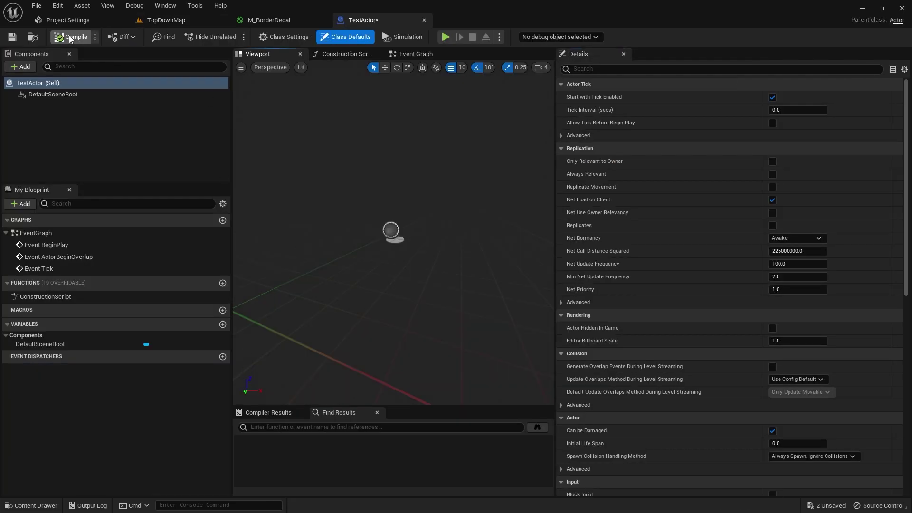
{"action": "left_click", "coordinate": [22, 67]}
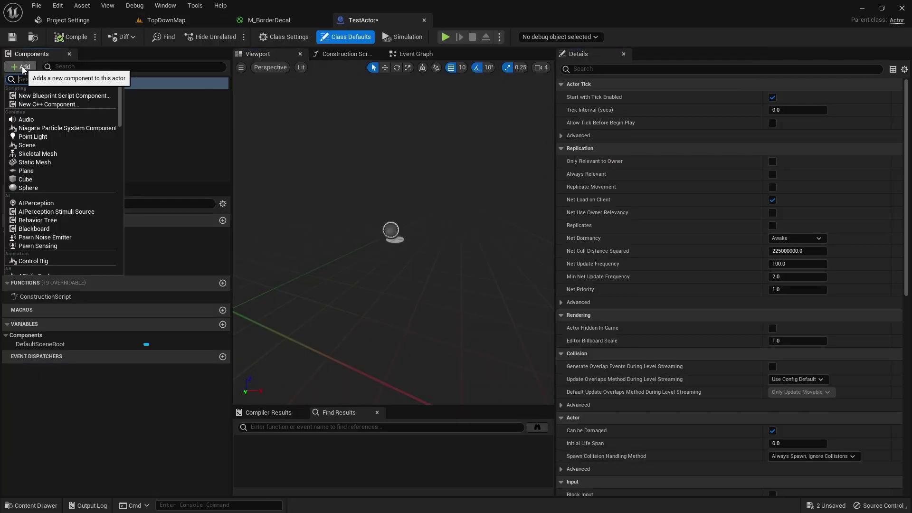
{"action": "type", "text": "decal"}
{"action": "left_click", "coordinate": [65, 98]}
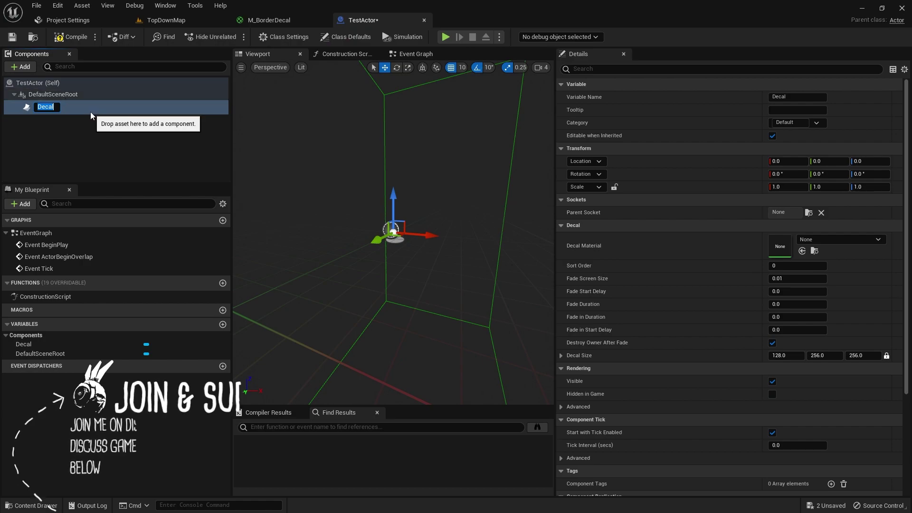
{"action": "key", "text": "Return"}
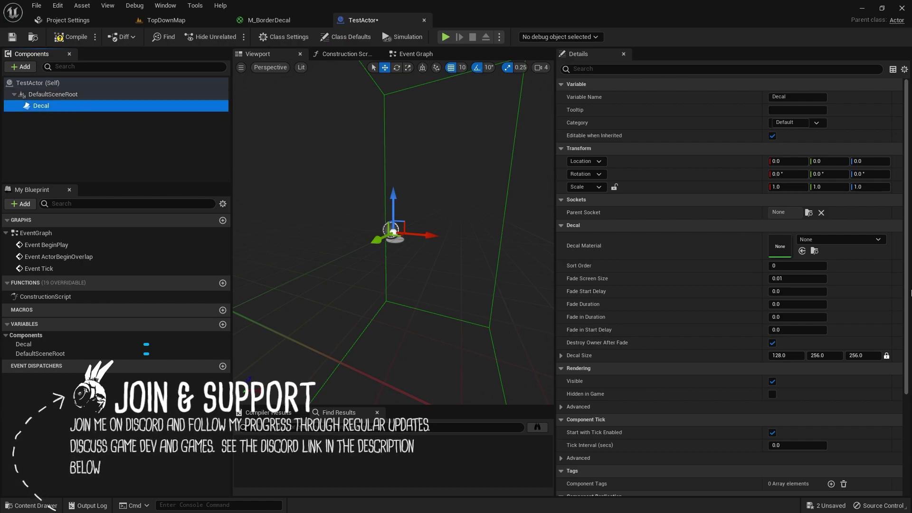
Set the Decal Material to MI_BorderDecal_Inst and compile the blueprint
{"action": "left_click", "coordinate": [841, 241]}
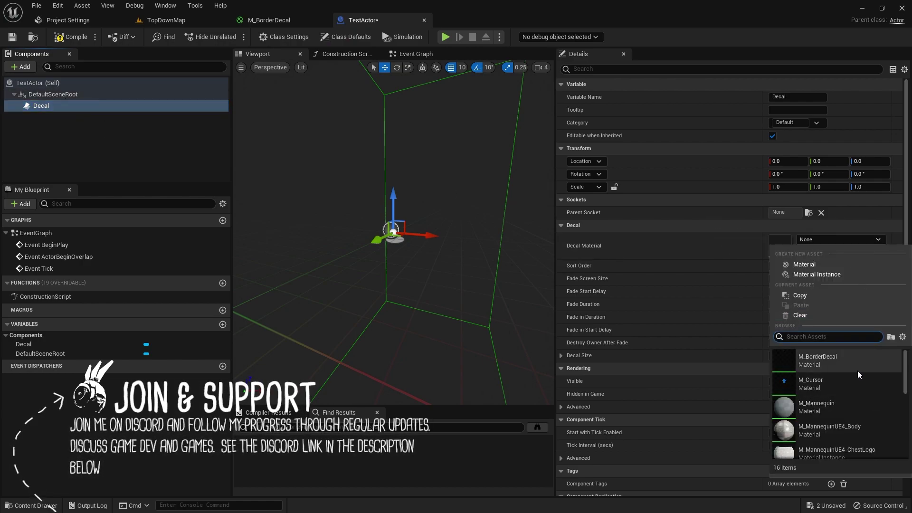
{"action": "scroll", "coordinate": [859, 366], "scroll_direction": "down", "scroll_amount": 3}
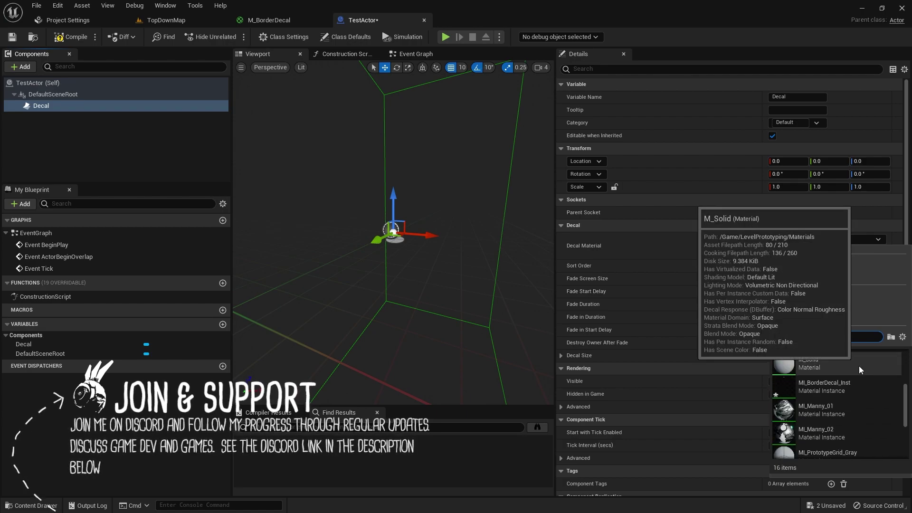
{"action": "left_click", "coordinate": [839, 383]}
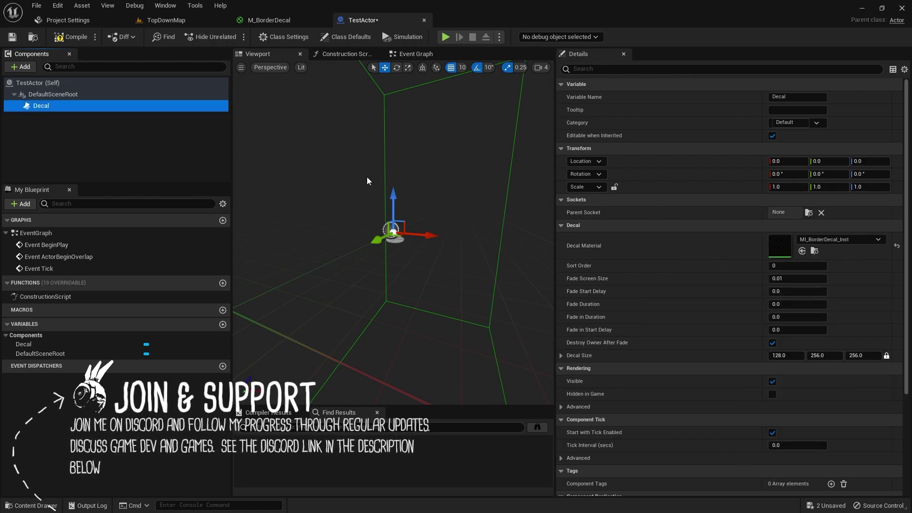
{"action": "left_click", "coordinate": [67, 37]}
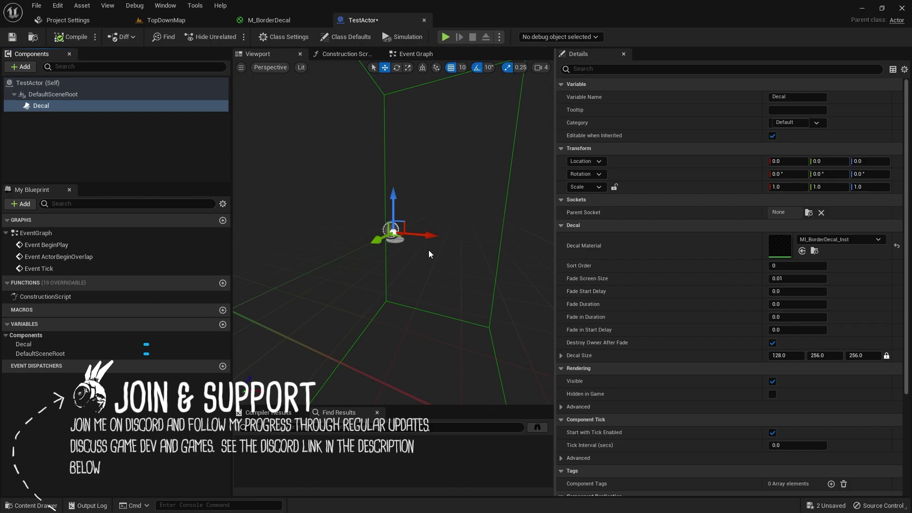
Place TestActor in TopDownMap, set its decal's Y rotation to 90, and lower it toward the floor
{"action": "left_click", "coordinate": [223, 20]}
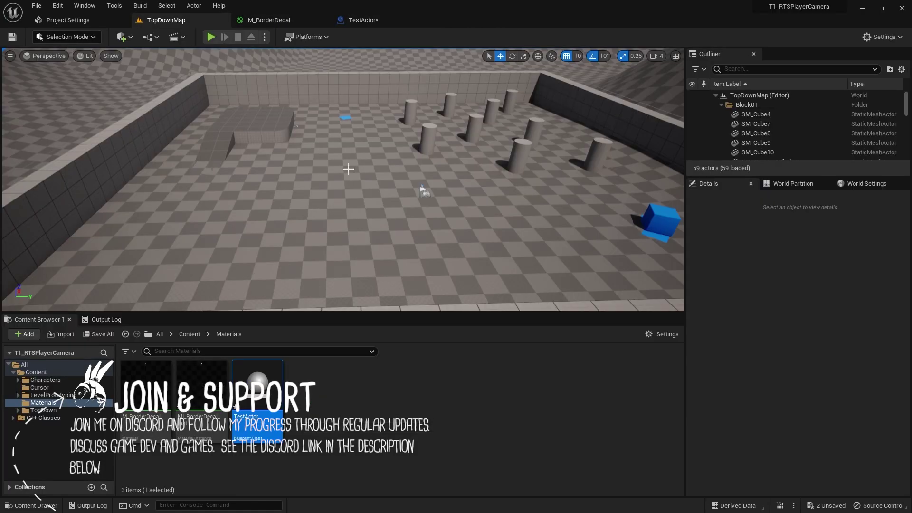
{"action": "left_click_drag", "start_coordinate": [332, 235], "coordinate": [332, 234]}
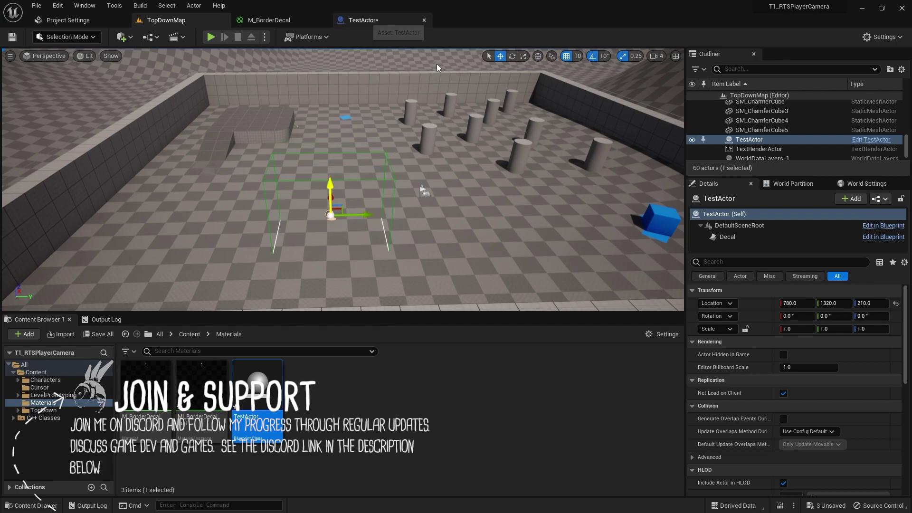
{"action": "left_click", "coordinate": [361, 20]}
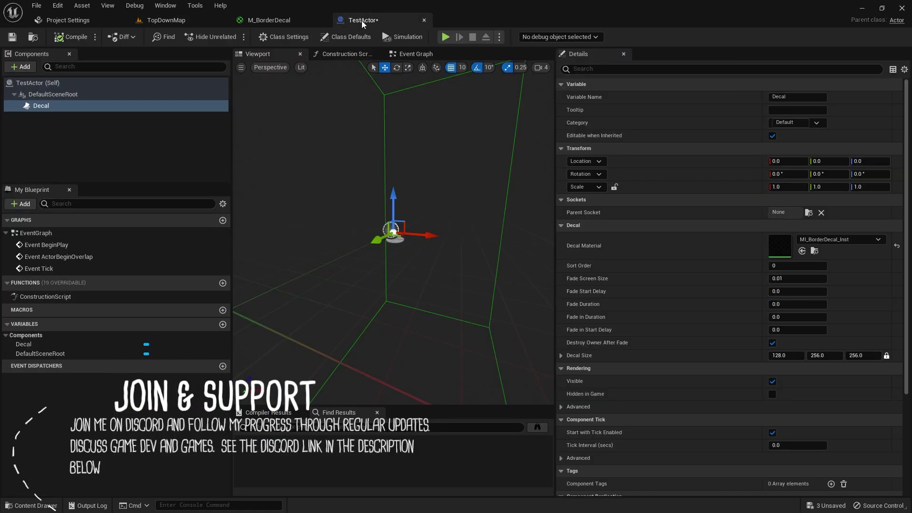
{"action": "left_click", "coordinate": [844, 176]}
{"action": "type", "text": "90"}
{"action": "key", "text": "Tab"}
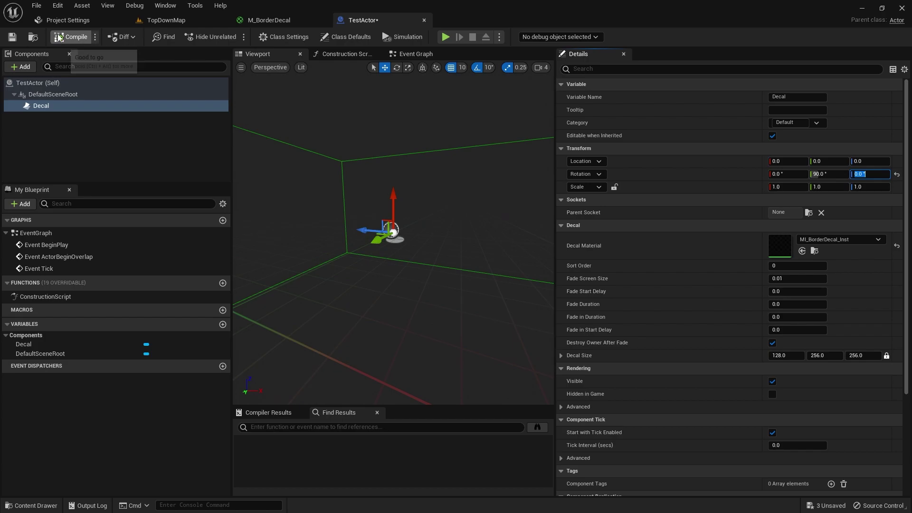
{"action": "left_click", "coordinate": [167, 22]}
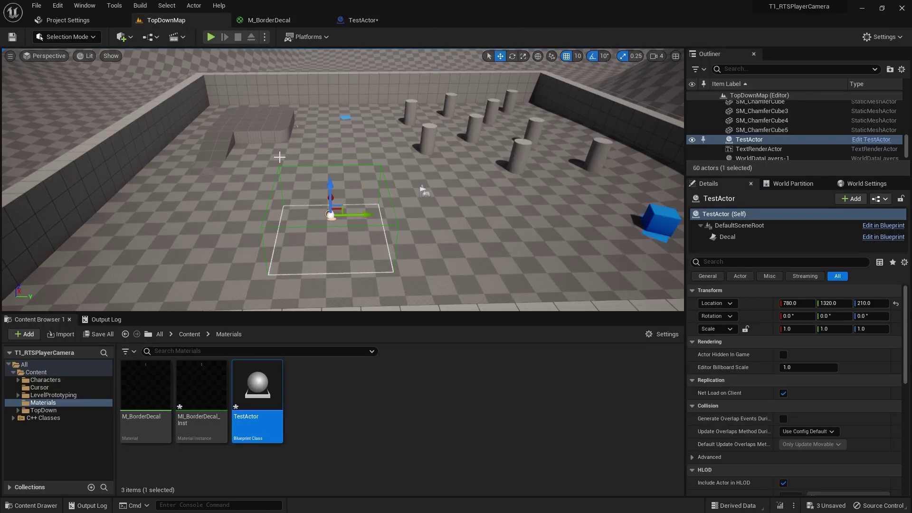
{"action": "mouse_move", "coordinate": [334, 189]}
{"action": "left_mouse_down"}
{"action": "mouse_move", "coordinate": [335, 171]}
{"action": "mouse_move", "coordinate": [336, 190]}
{"action": "left_mouse_up"}
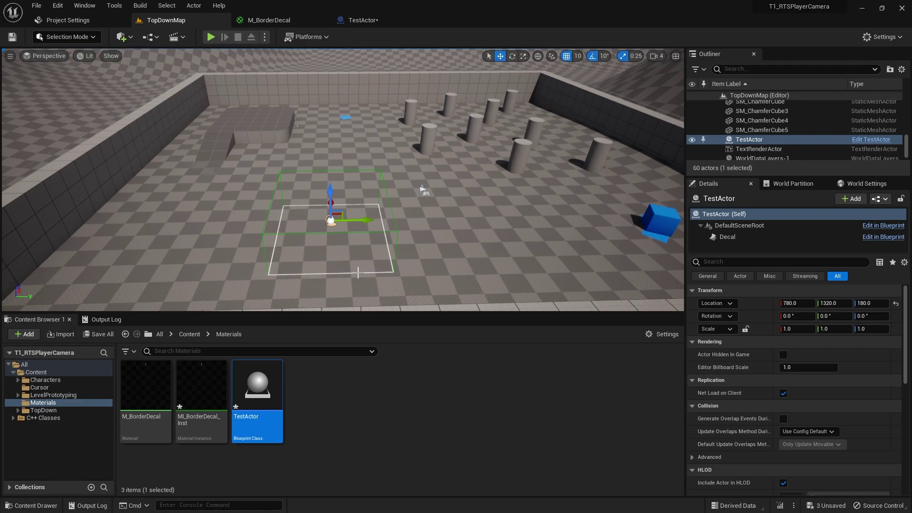